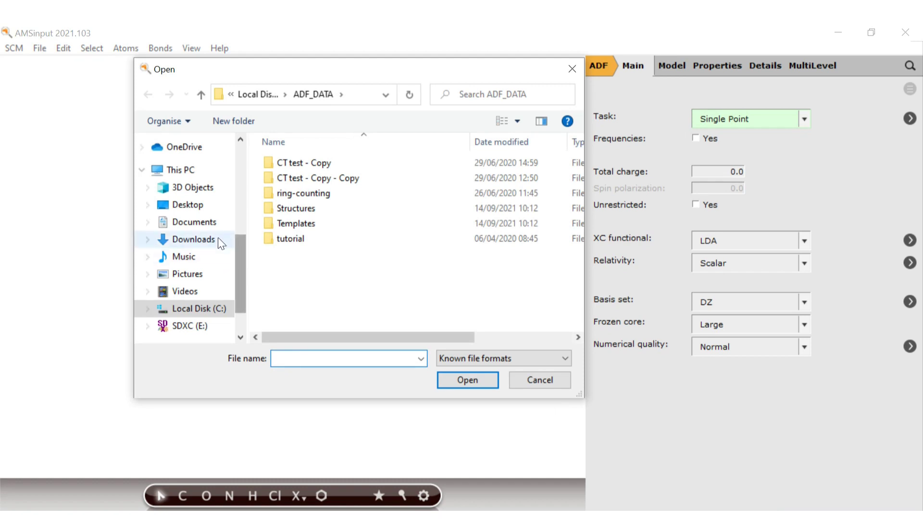
Open the S_8_alpha structure file from the Downloads folder.
click(202, 239)
click(303, 183)
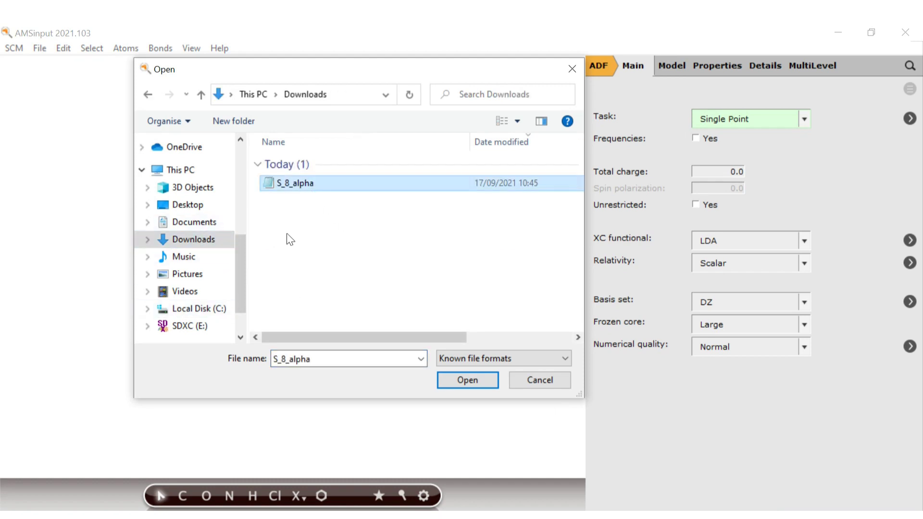
click(479, 383)
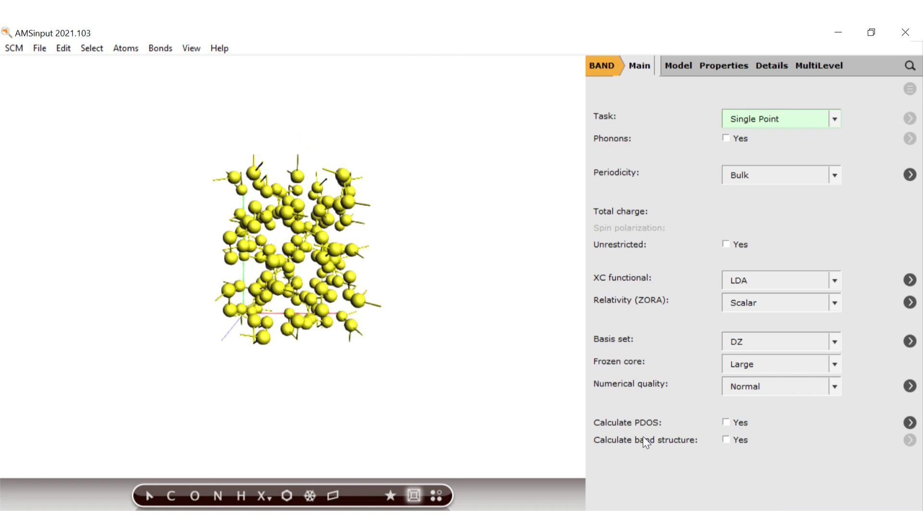
Switch the calculation engine to ReaxFF and select the LiS.ff force field.
click(377, 400)
drag(377, 400, 82, 267)
drag(402, 262, 337, 271)
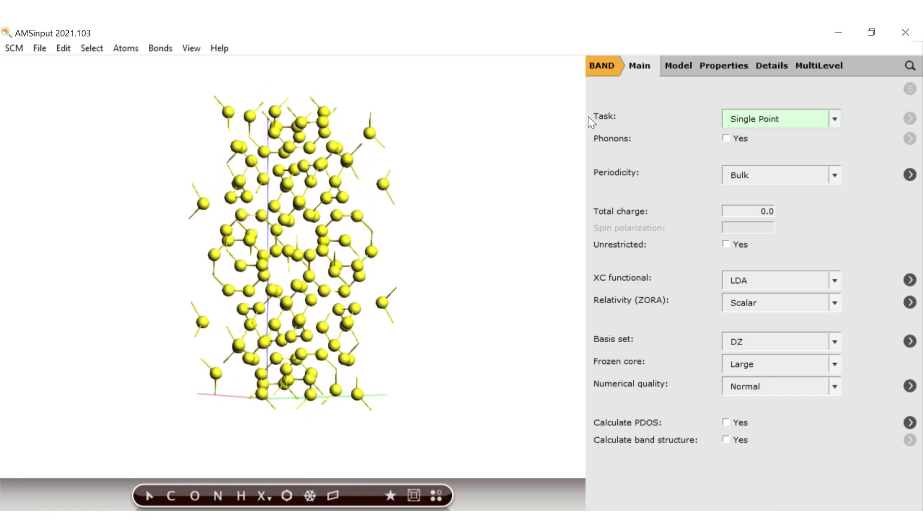
click(604, 65)
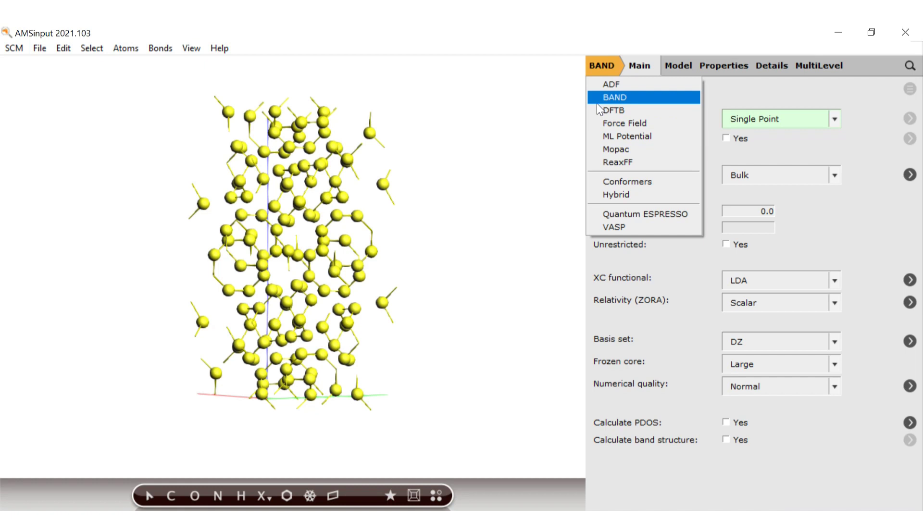
click(605, 162)
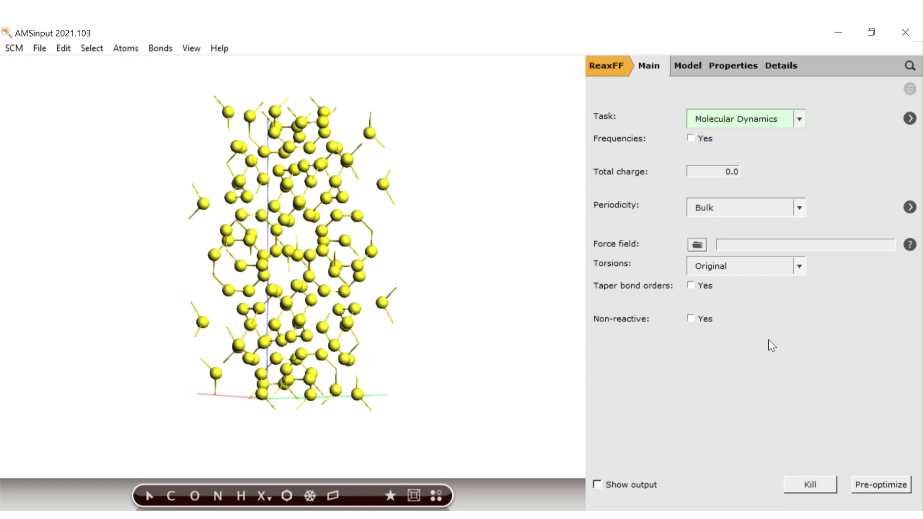
mouse_move(528, 292)
mouse_down()
mouse_move(469, 292)
mouse_move(550, 295)
mouse_move(539, 294)
mouse_up()
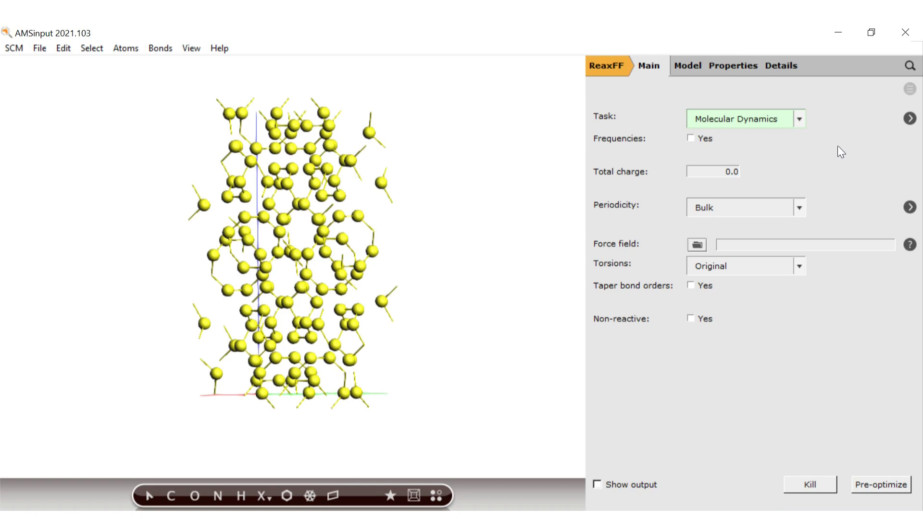
click(697, 245)
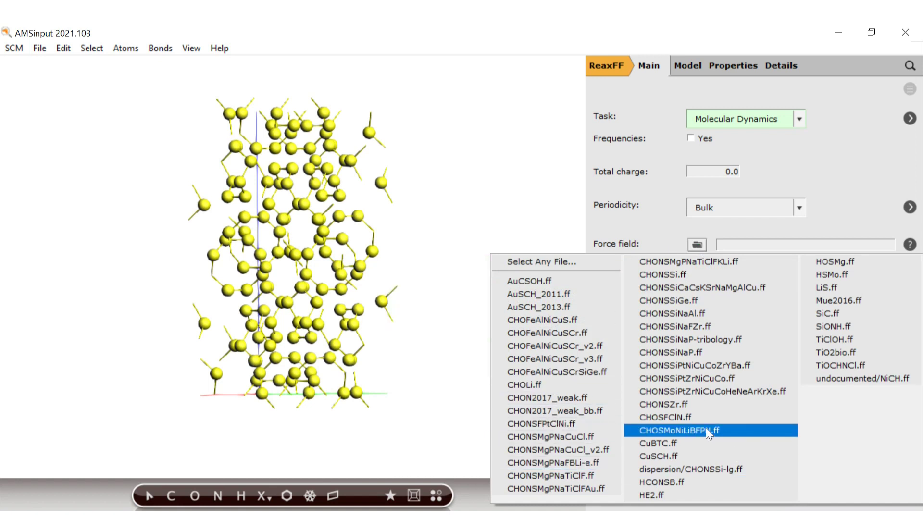
click(850, 287)
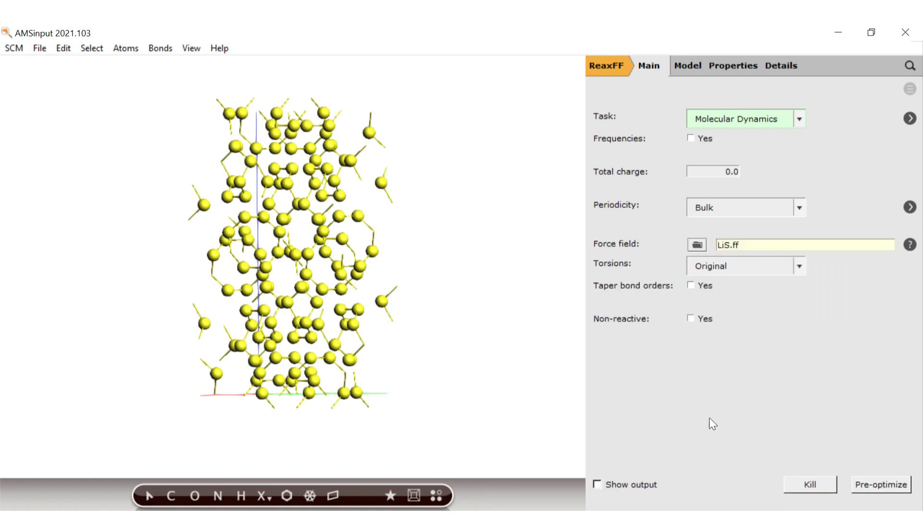
Set the task to Geometry Optimization and enable lattice optimization in its detailed settings.
click(791, 120)
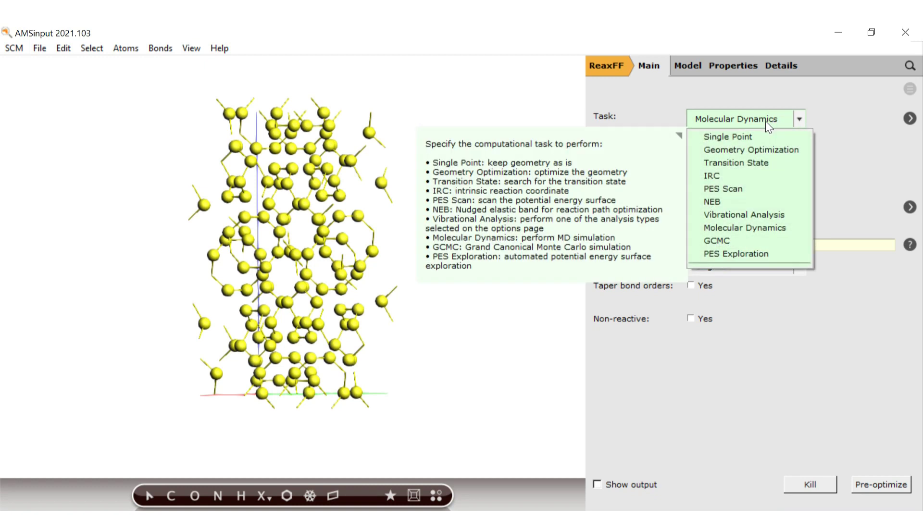
click(791, 149)
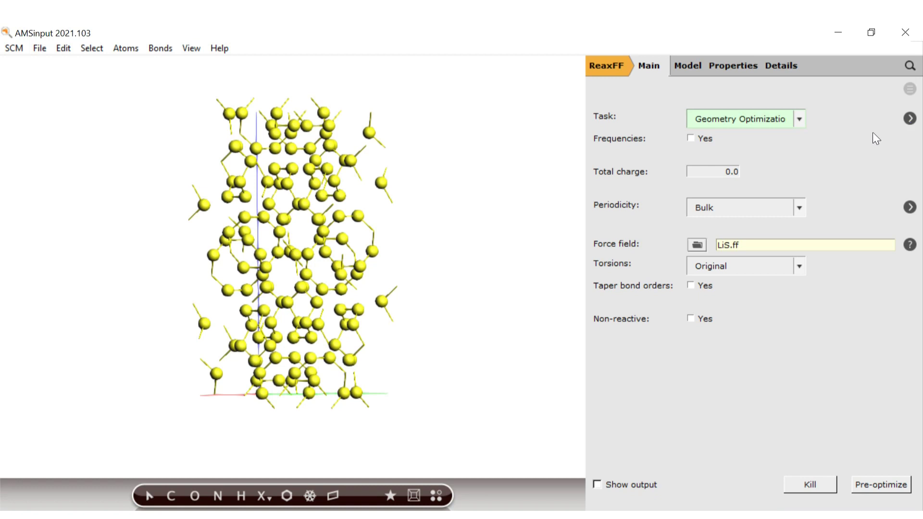
click(910, 119)
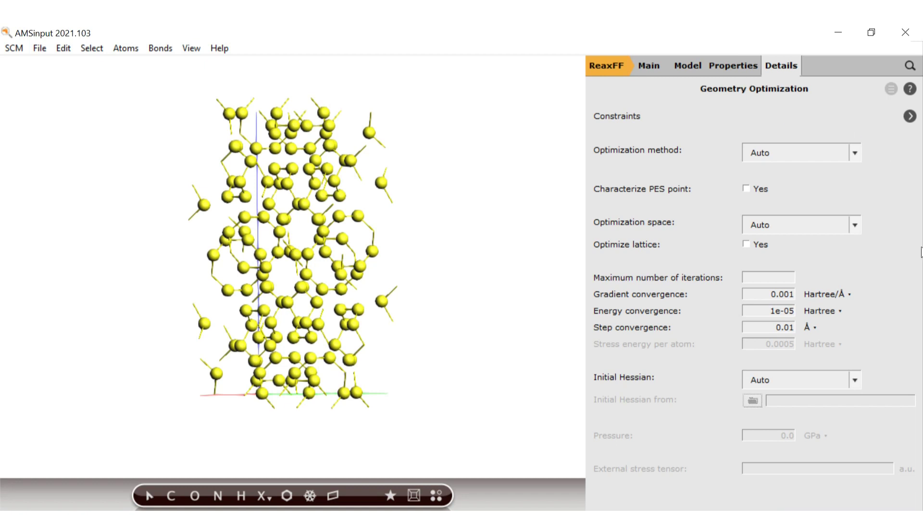
click(746, 244)
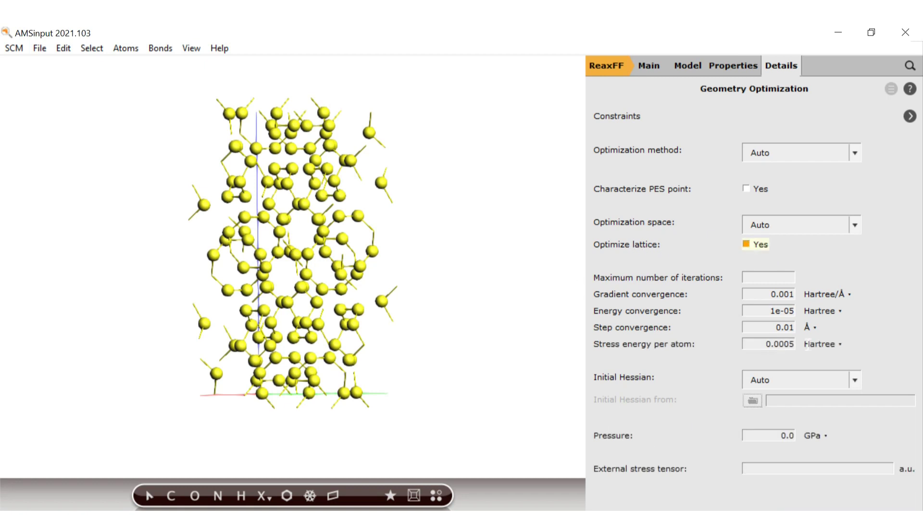
Save the job as Sulfur-Opt in the Downloads folder.
click(35, 48)
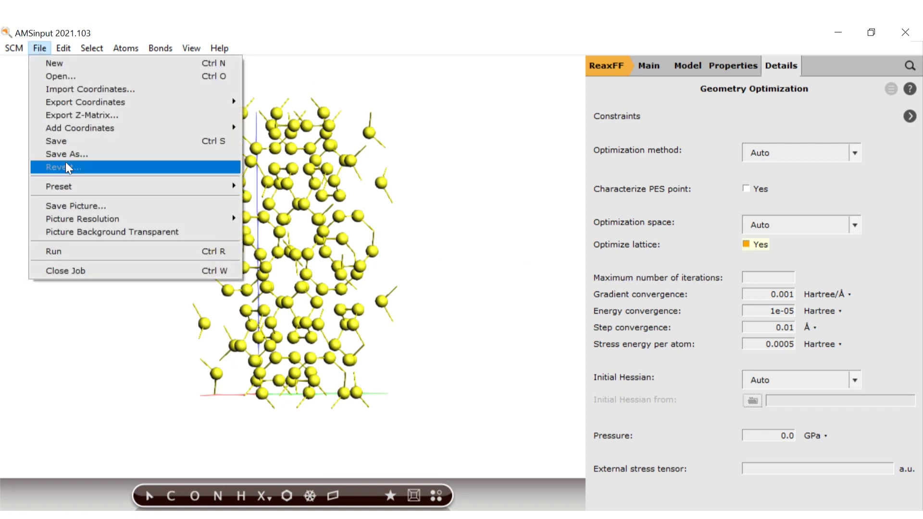
click(94, 153)
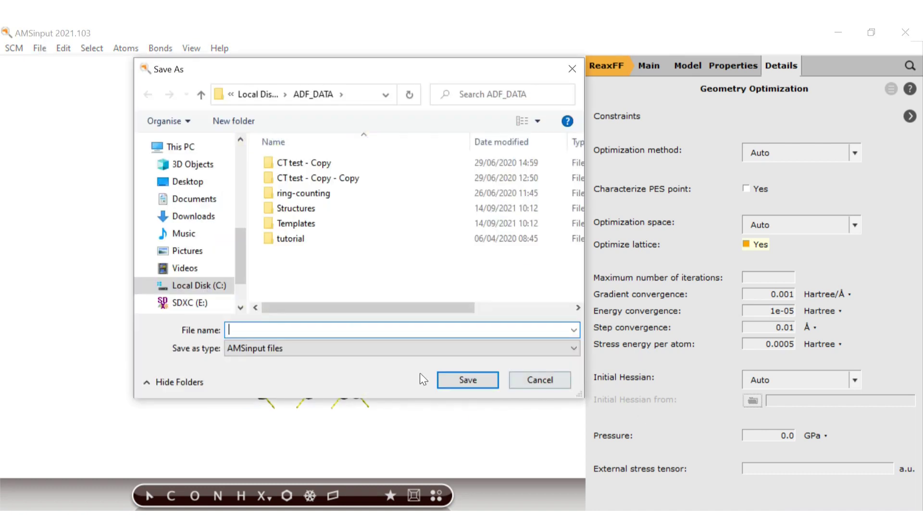
click(193, 215)
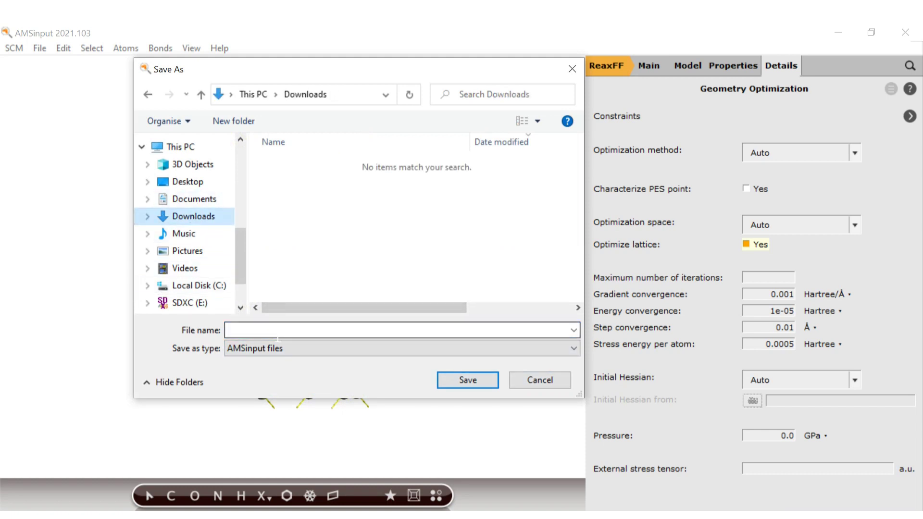
text(Su)
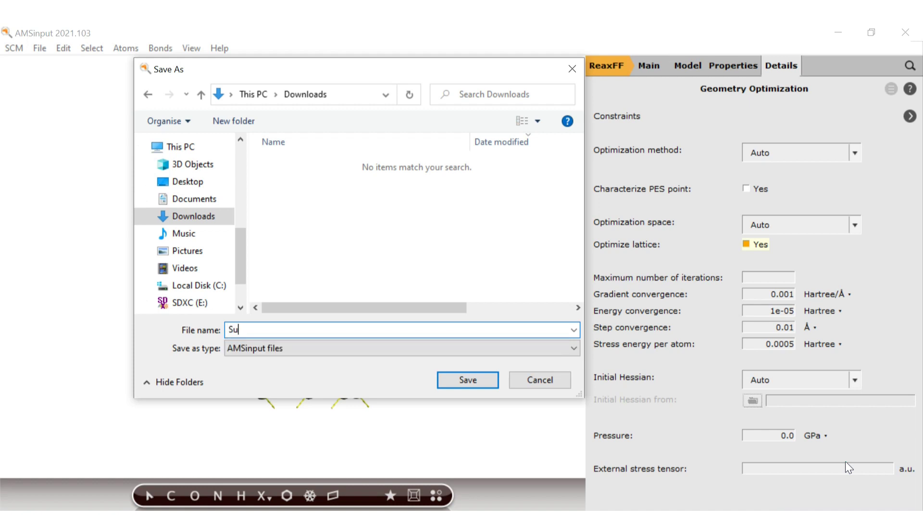
text(lfur-Opt)
click(481, 384)
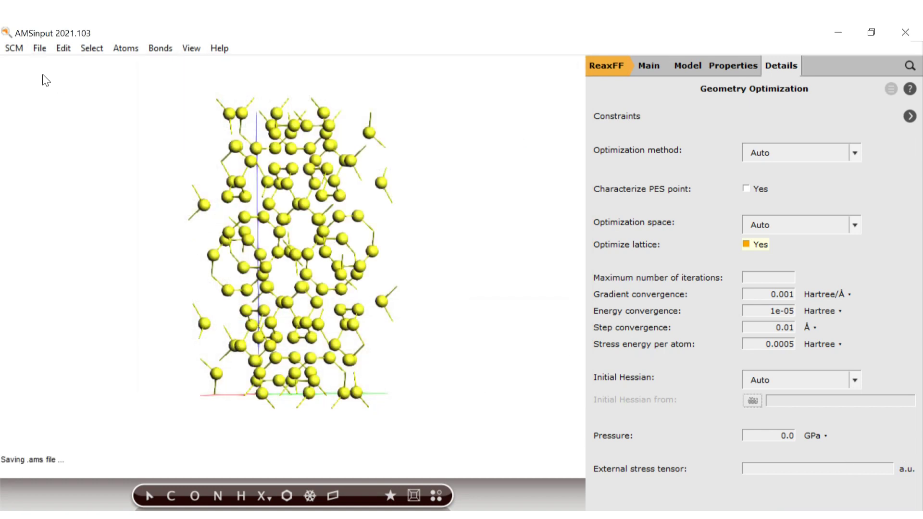
Run the Sulfur-Opt job and update the structure's coordinates and bonds with the calculated results.
click(39, 50)
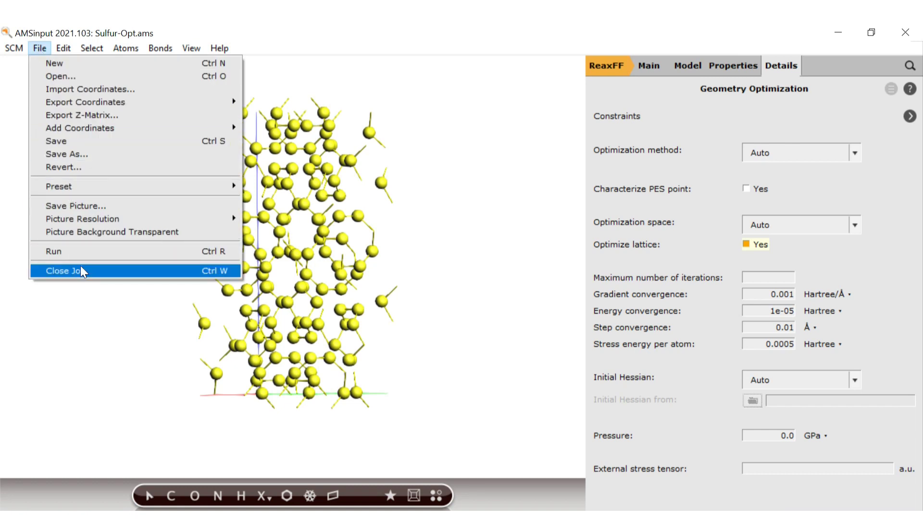
click(93, 250)
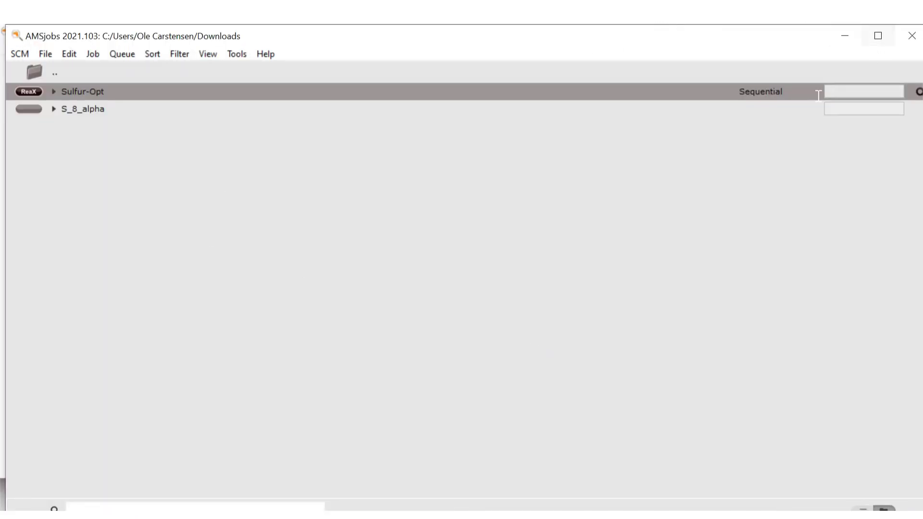
click(879, 35)
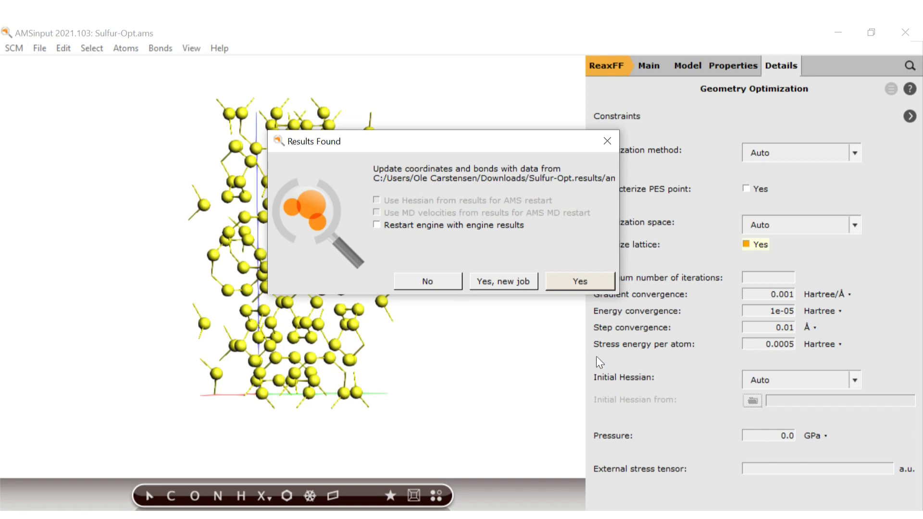
click(586, 281)
drag(491, 278, 443, 270)
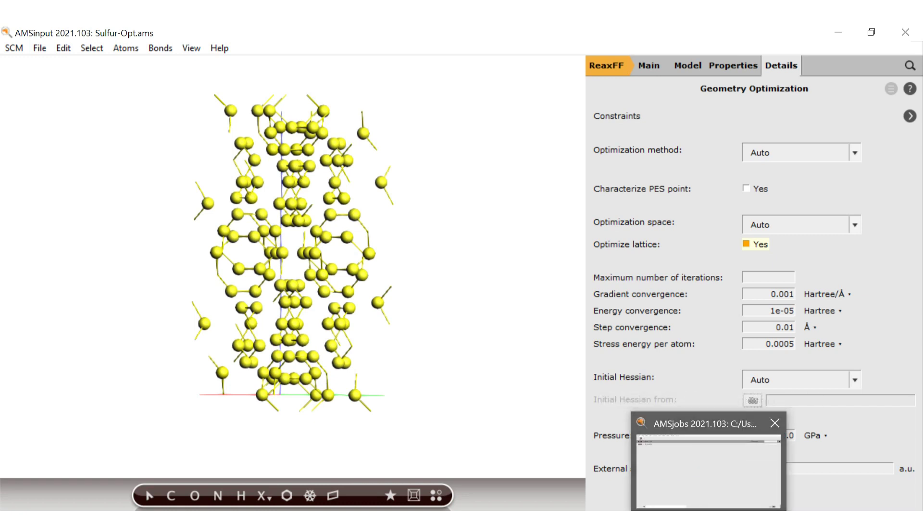
Switch to AMSjobs and examine the final geometry and calculation results in the Sulfur-Opt output, closing it when done.
click(681, 428)
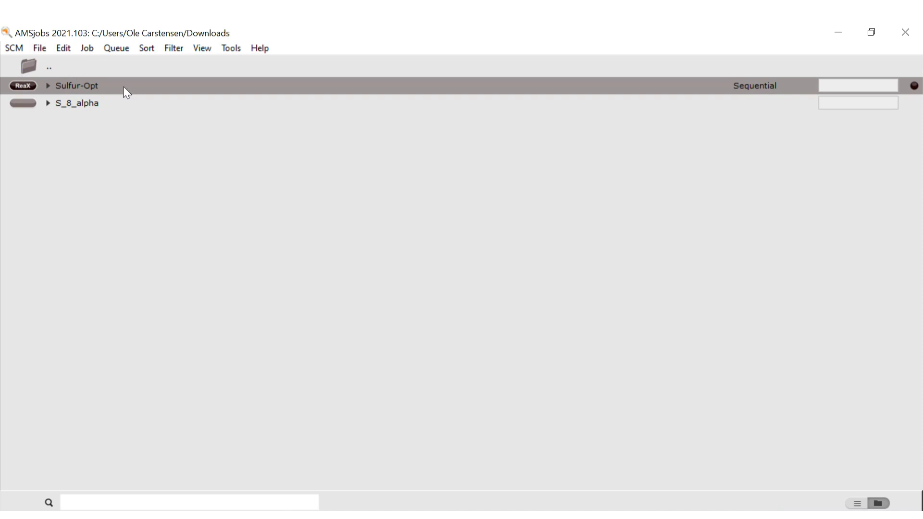
click(13, 47)
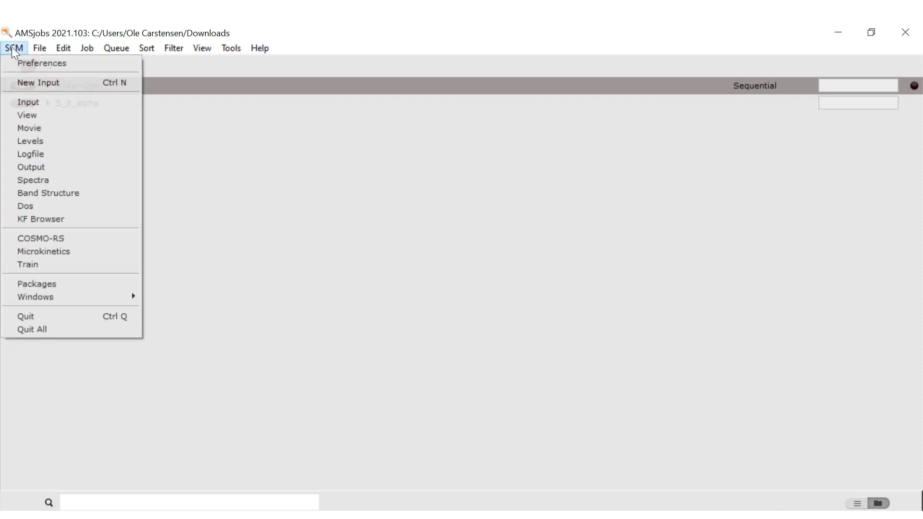
click(45, 167)
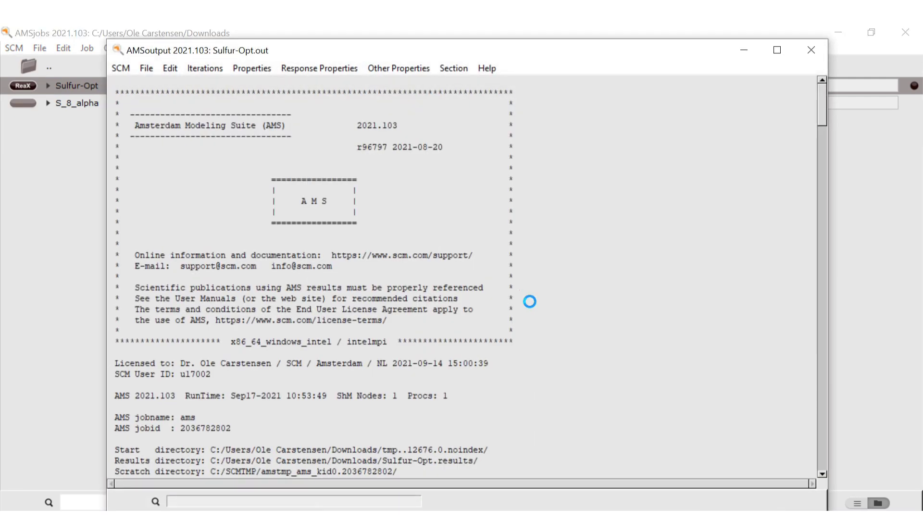
drag(821, 114, 818, 327)
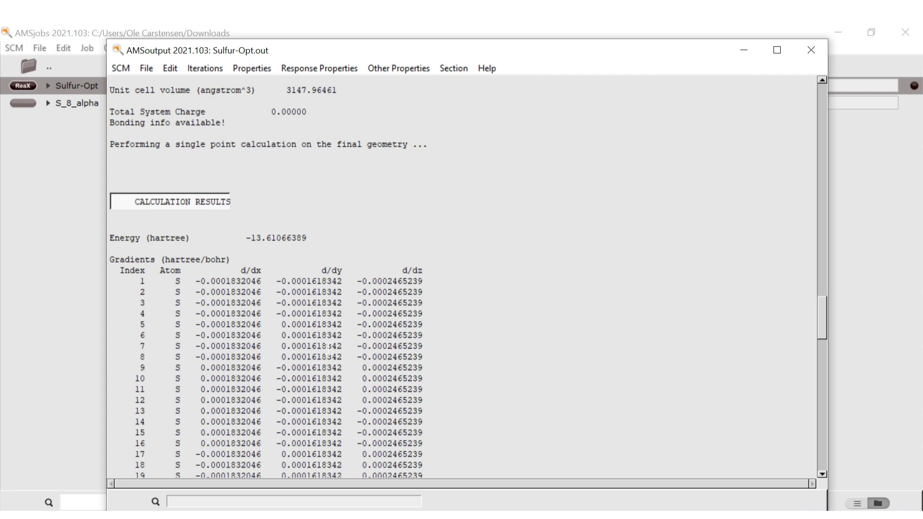
key(ctrl+w)
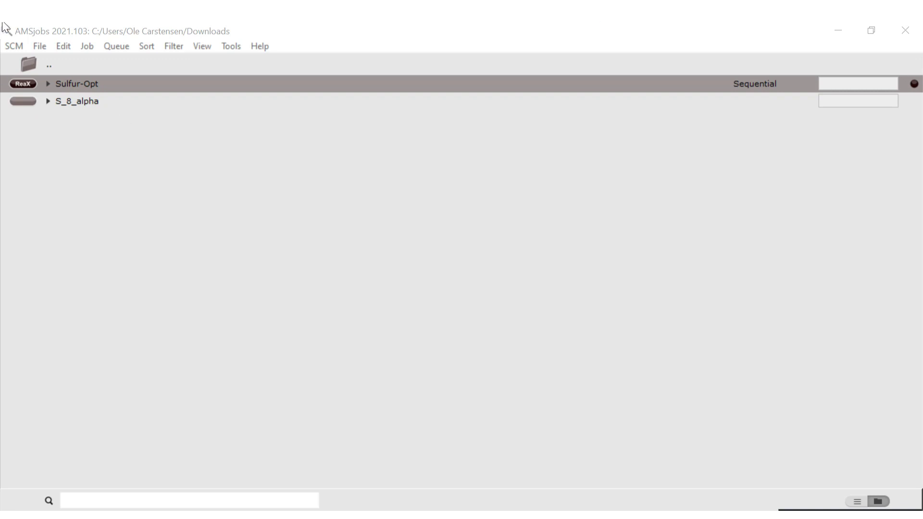
Create a new, empty AMSinput job from AMSjobs and maximize its window.
click(12, 47)
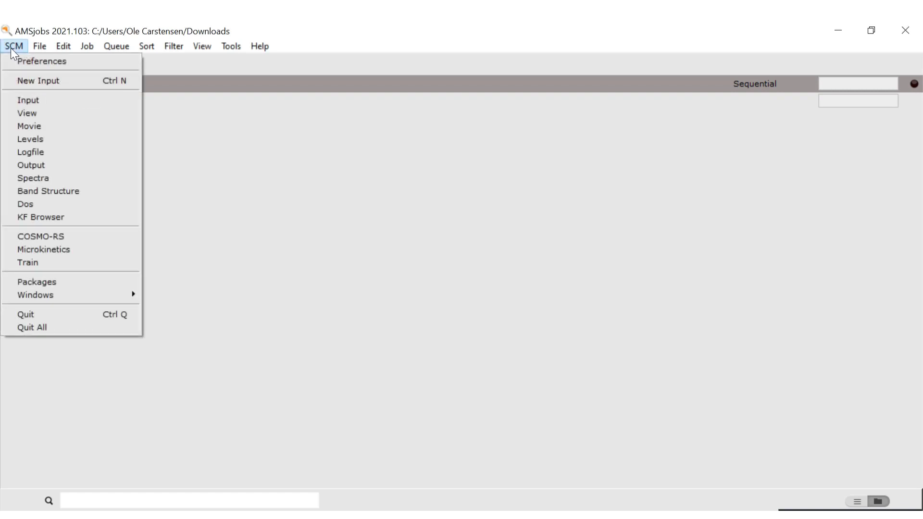
click(19, 80)
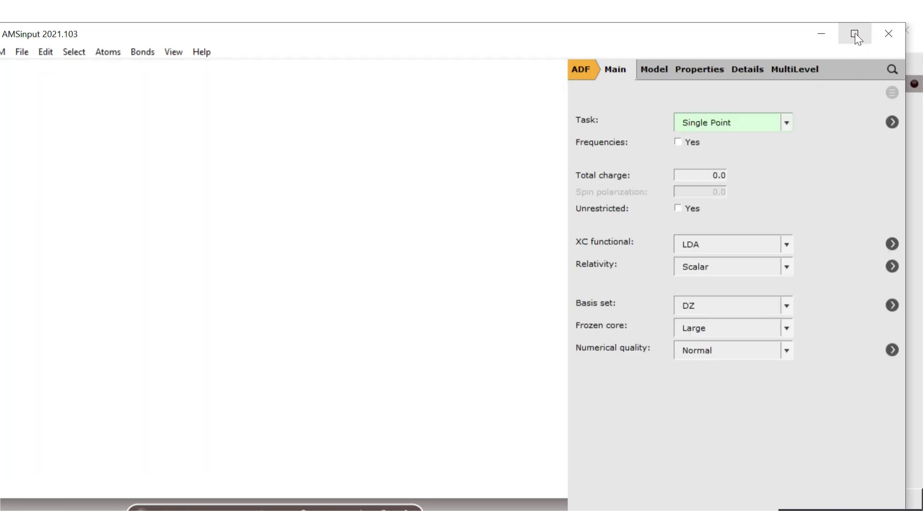
click(855, 34)
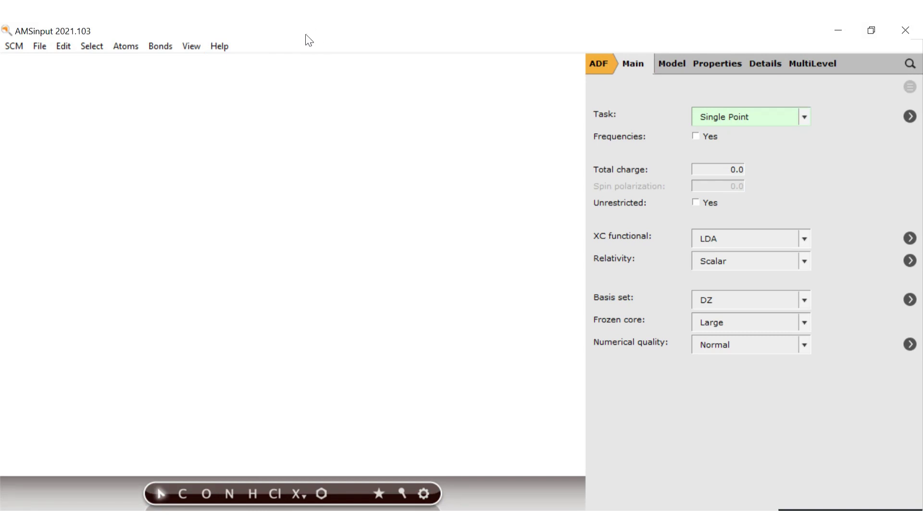
Build a body-centered cubic crystal using the Li preset.
click(64, 47)
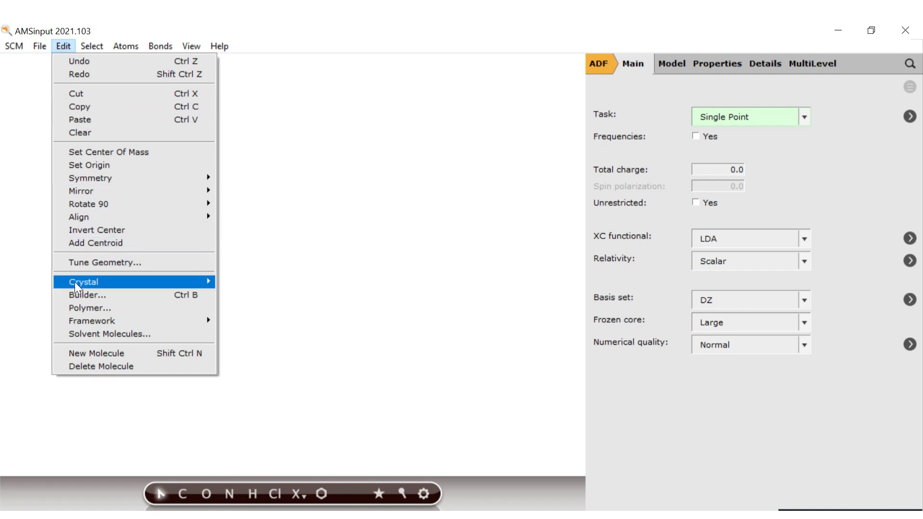
mouse_move(76, 283)
mouse_move(273, 287)
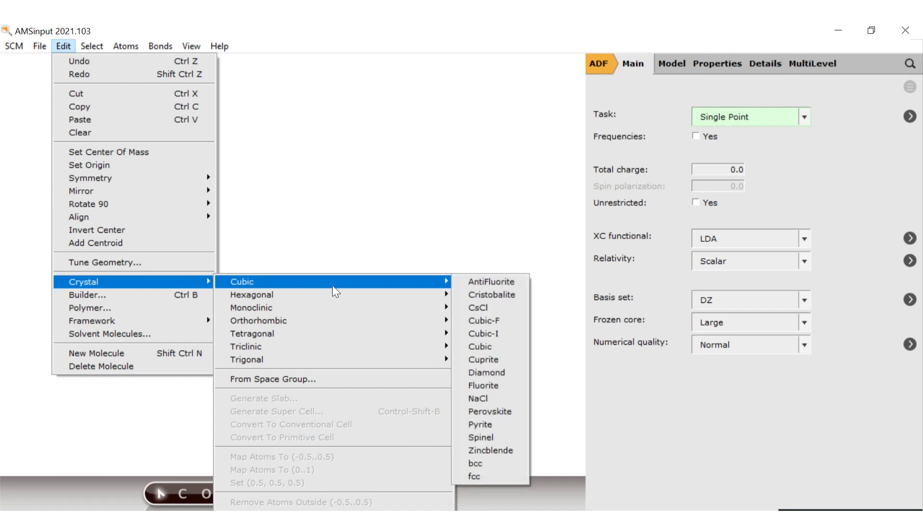
click(514, 458)
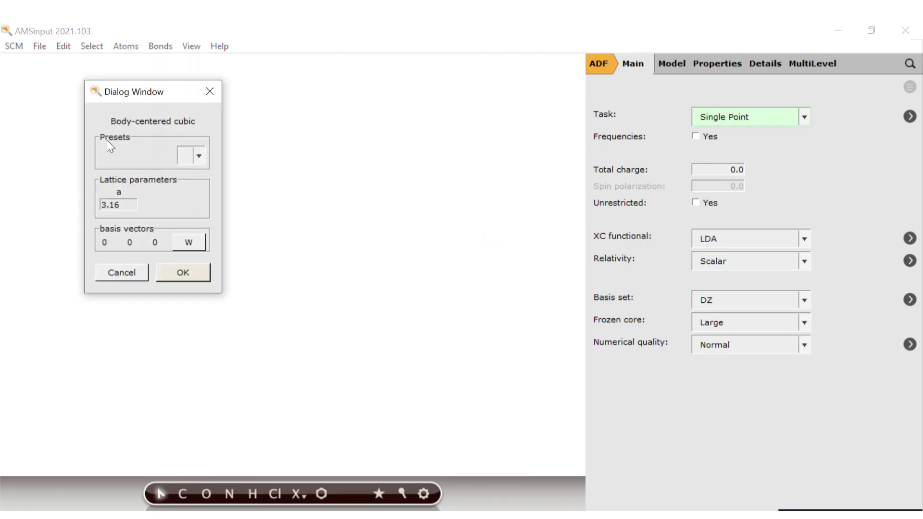
click(200, 156)
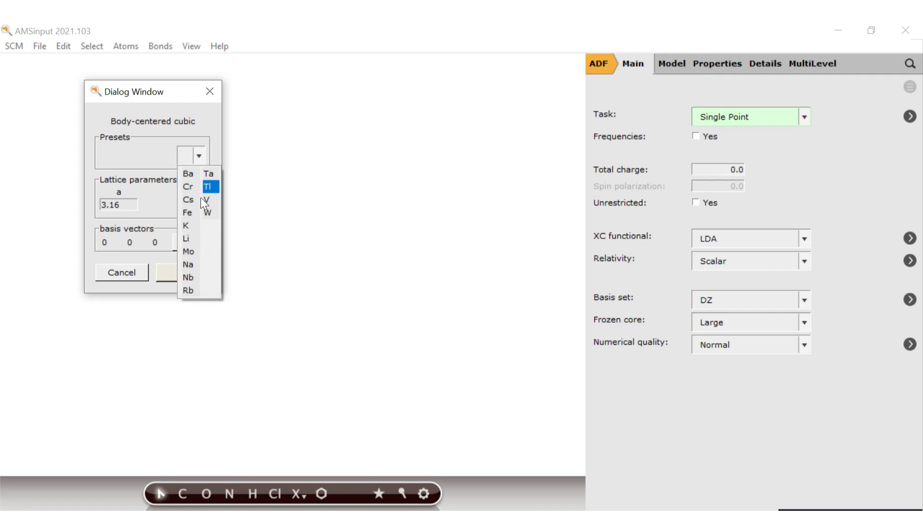
click(191, 240)
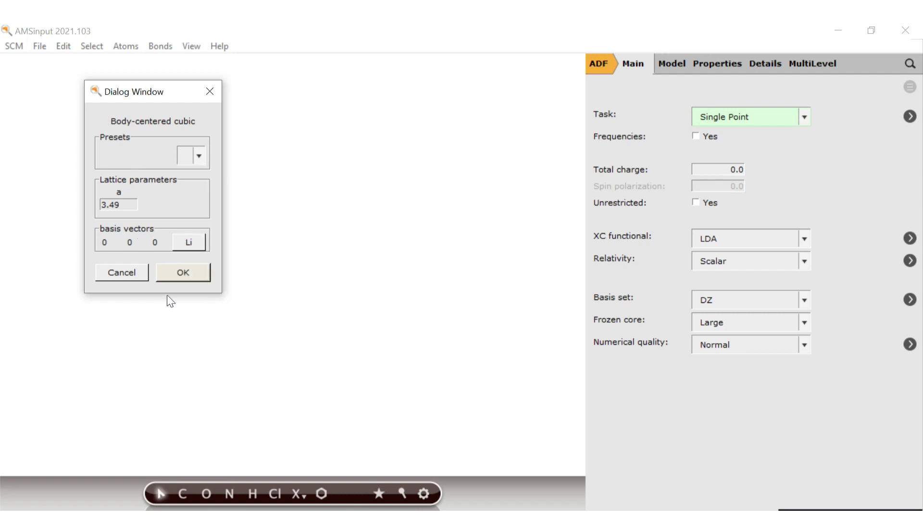
click(186, 273)
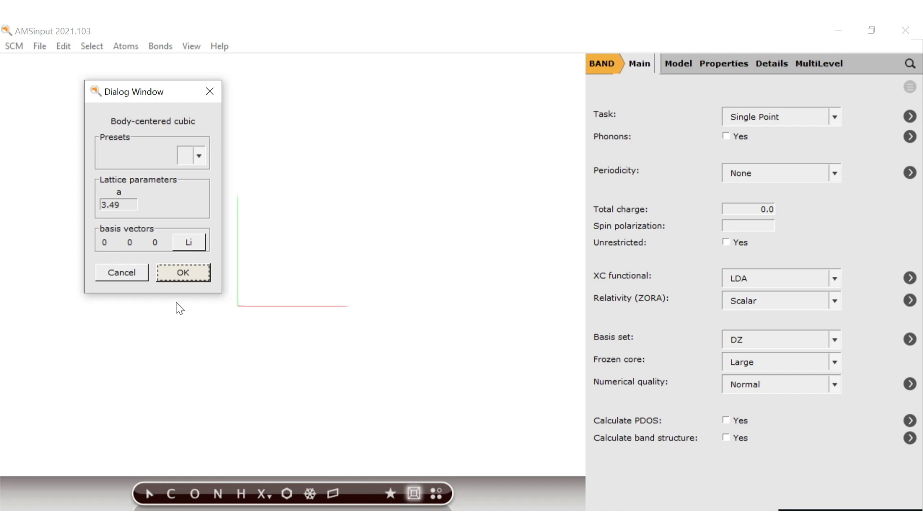
Generate the body-centered cubic lithium crystal and inspect its periodic images, returning to the single-cell display.
click(184, 273)
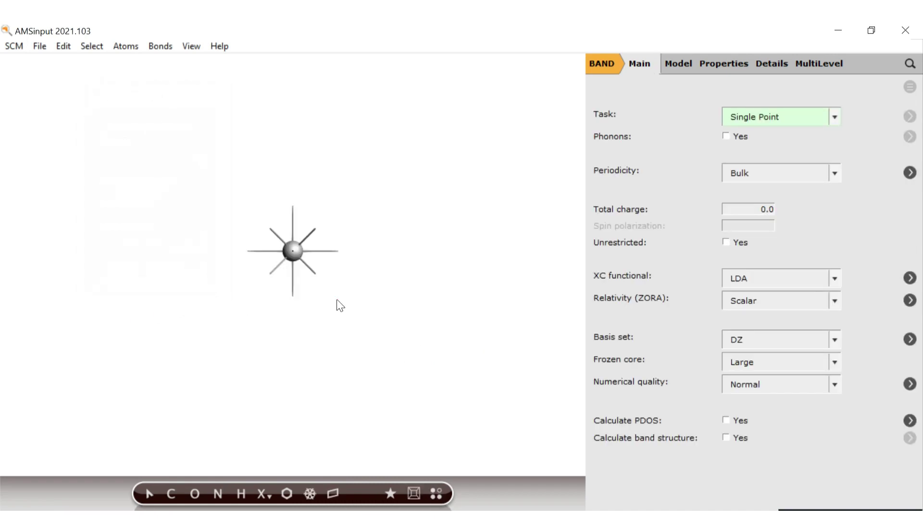
drag(229, 322, 247, 332)
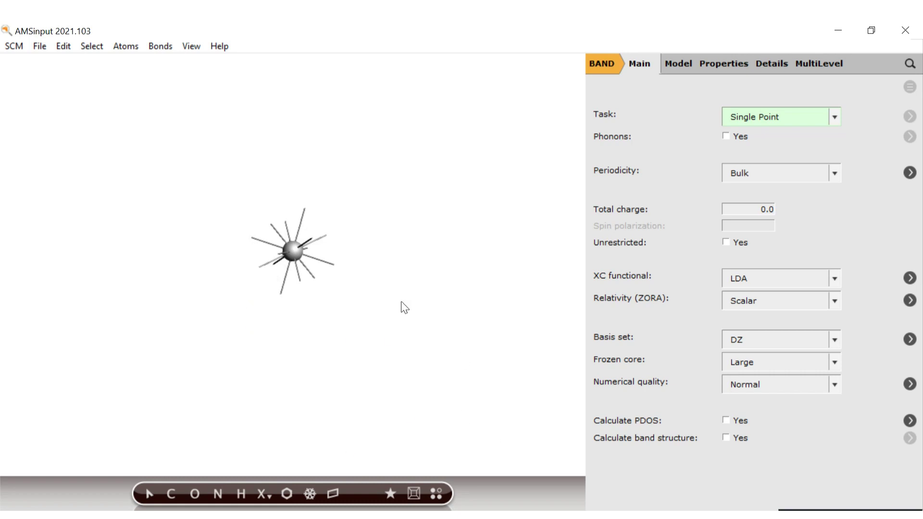
click(437, 494)
drag(388, 350, 407, 346)
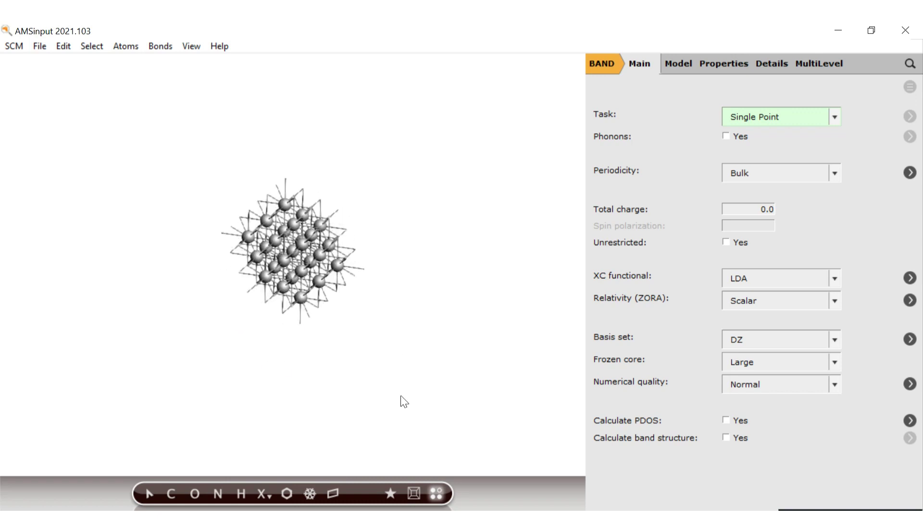
click(434, 496)
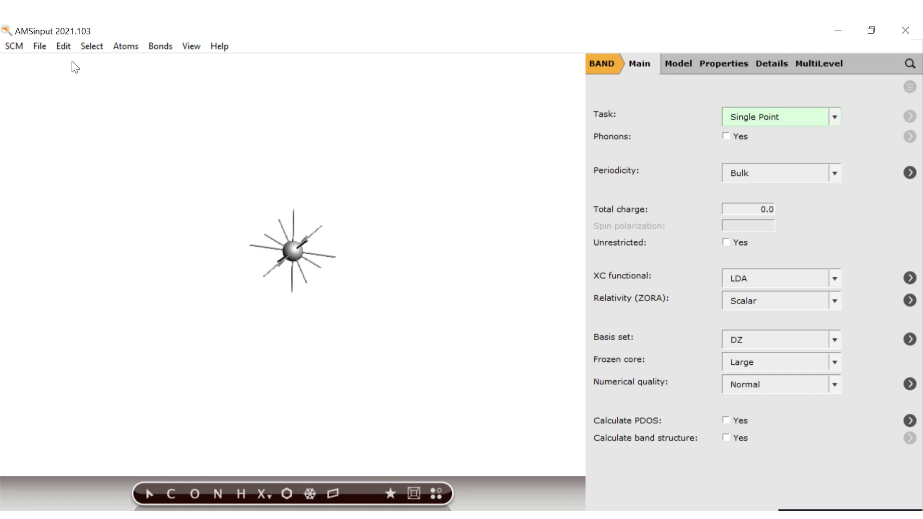
Generate an 8 × 8 × 8 supercell of the lithium crystal and view it from different angles.
click(64, 47)
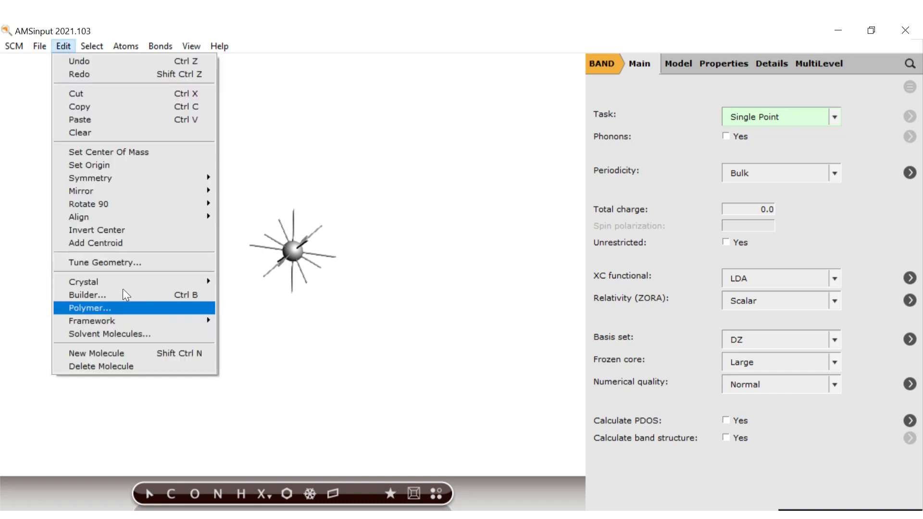
mouse_move(125, 280)
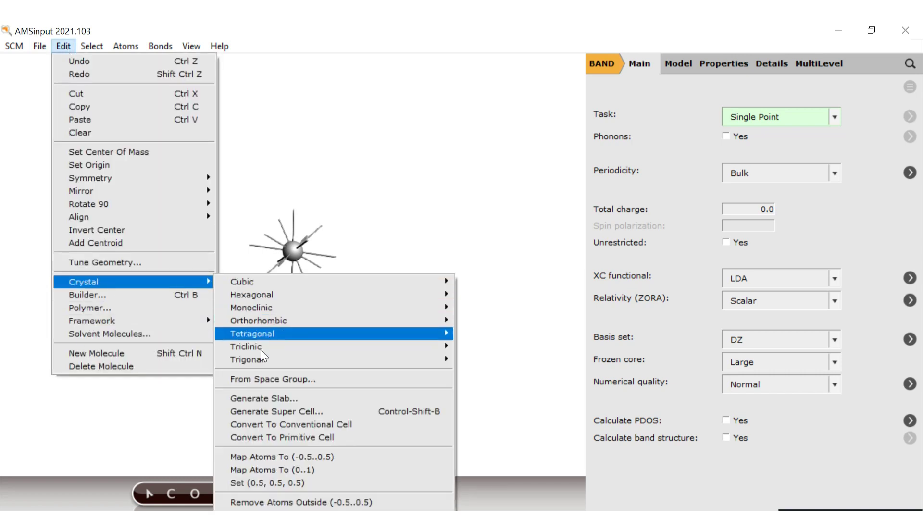
click(317, 411)
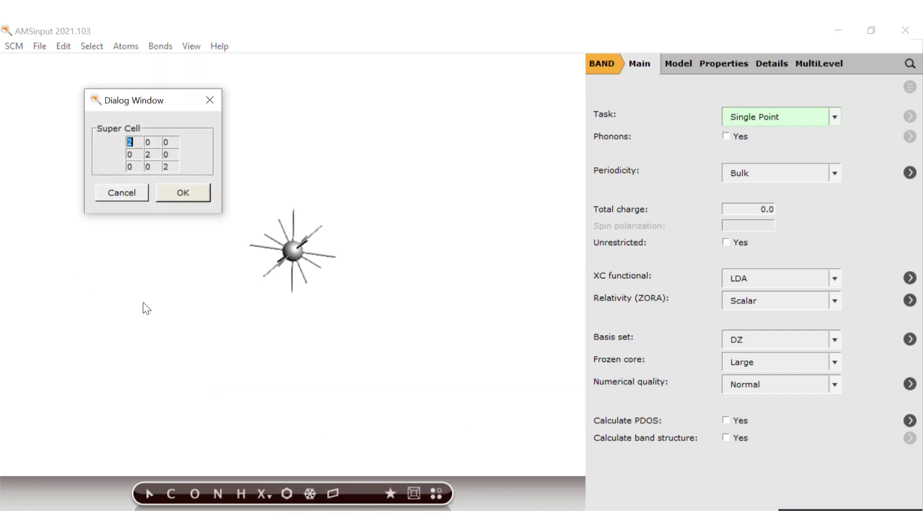
text(8)
click(184, 194)
drag(420, 241, 353, 235)
drag(305, 365, 361, 366)
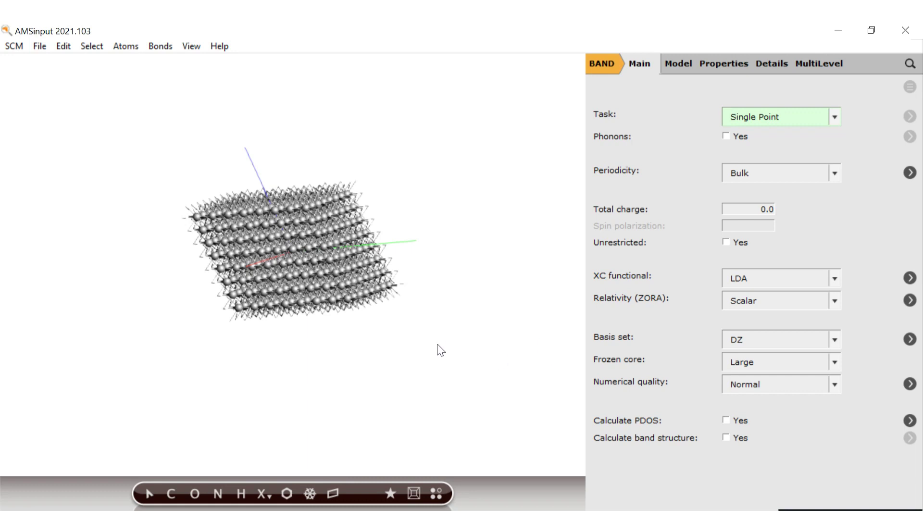
Select all atoms of the lithium supercell to check the atom count, and clear the selection.
key(ctrl+a)
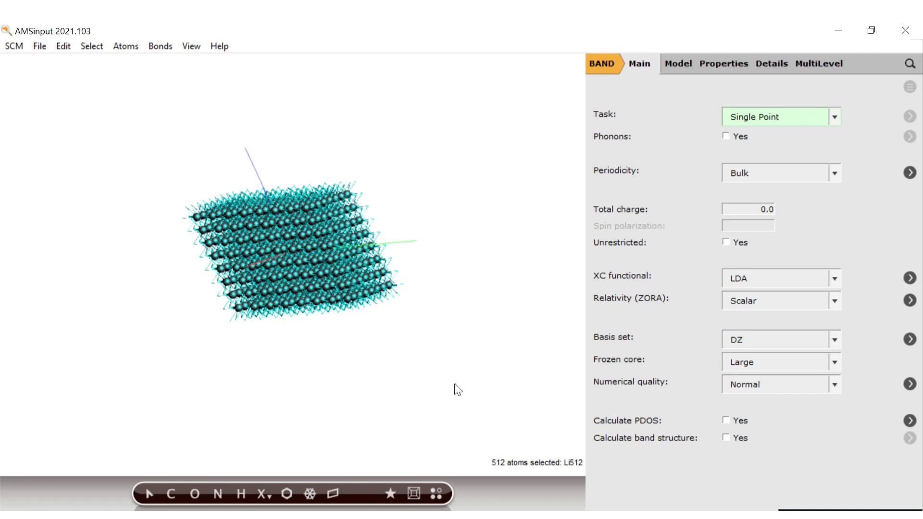
click(271, 401)
drag(364, 390, 293, 408)
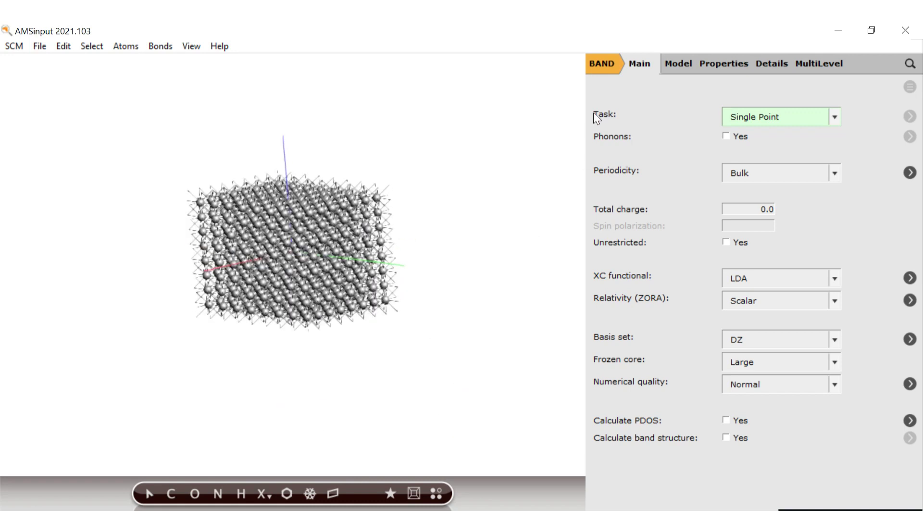
Change the calculation engine to ReaxFF and choose the LiS.ff force field for the lithium supercell.
click(601, 65)
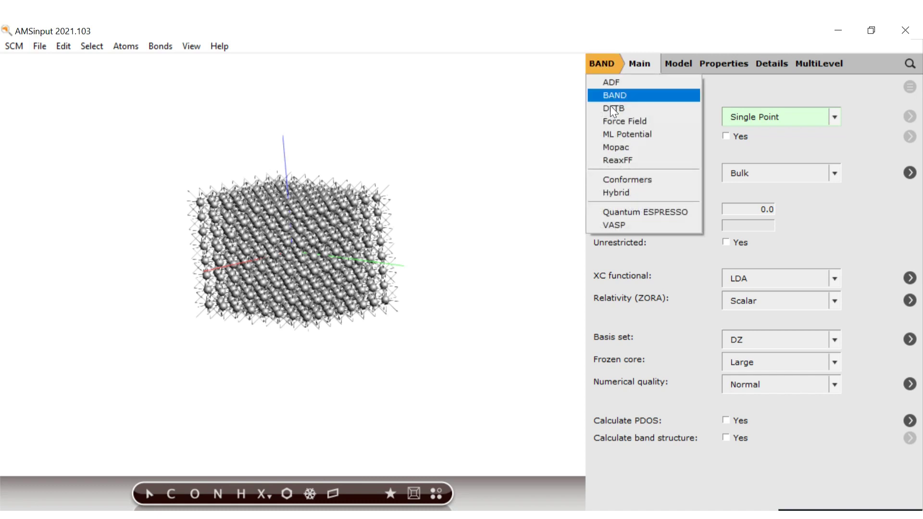
click(618, 159)
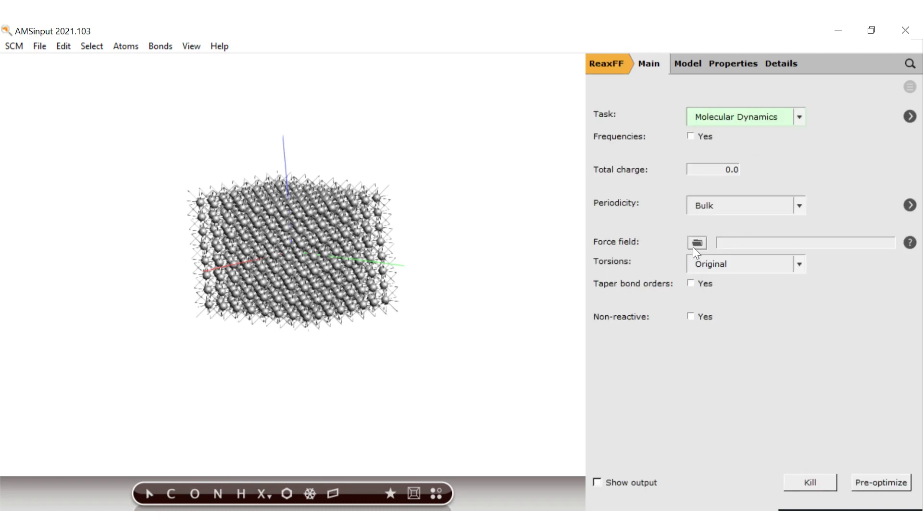
click(698, 243)
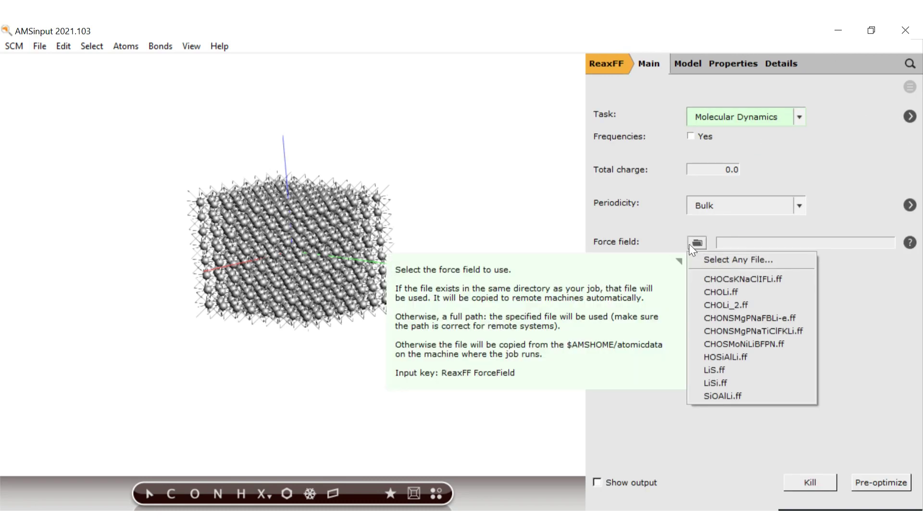
click(757, 373)
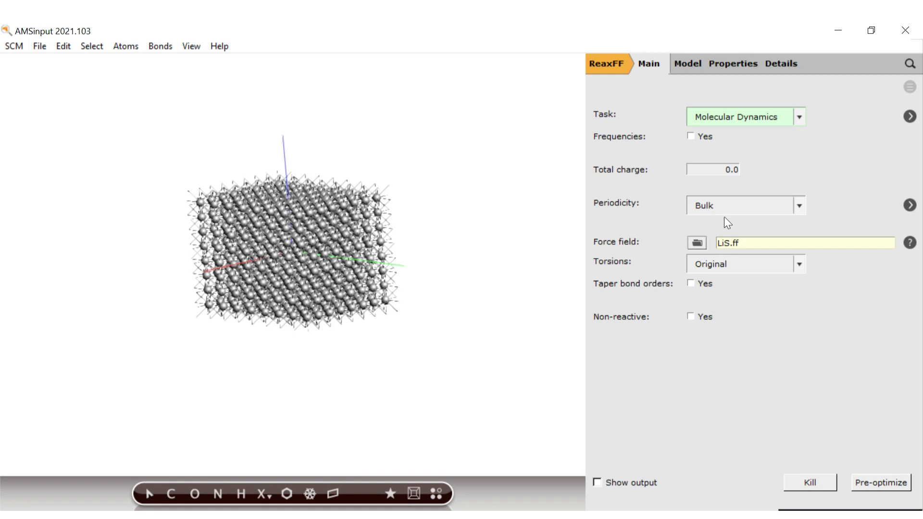
Set the task to Geometry Optimization and enable lattice optimization in its details.
click(757, 114)
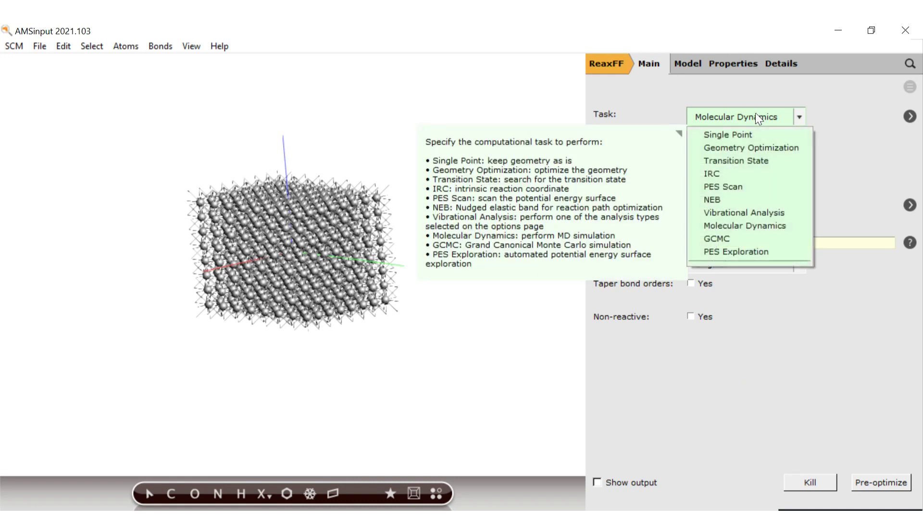
click(778, 148)
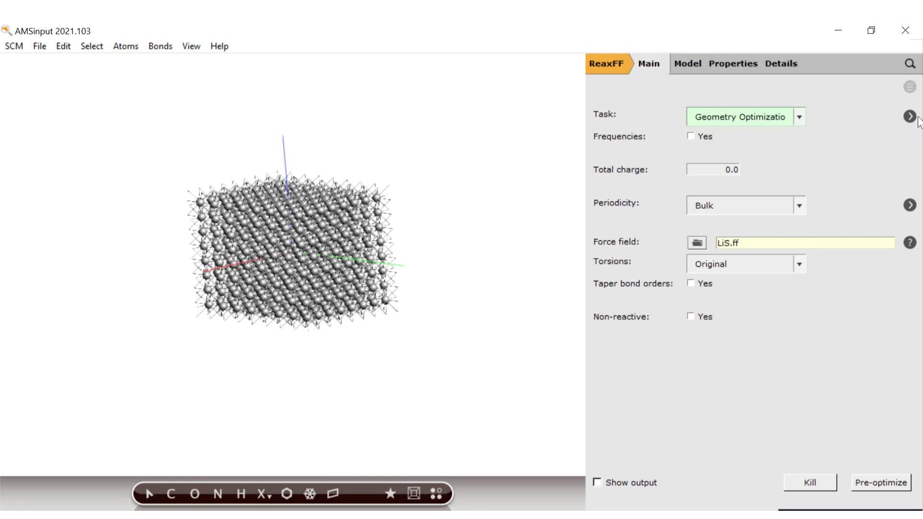
click(911, 117)
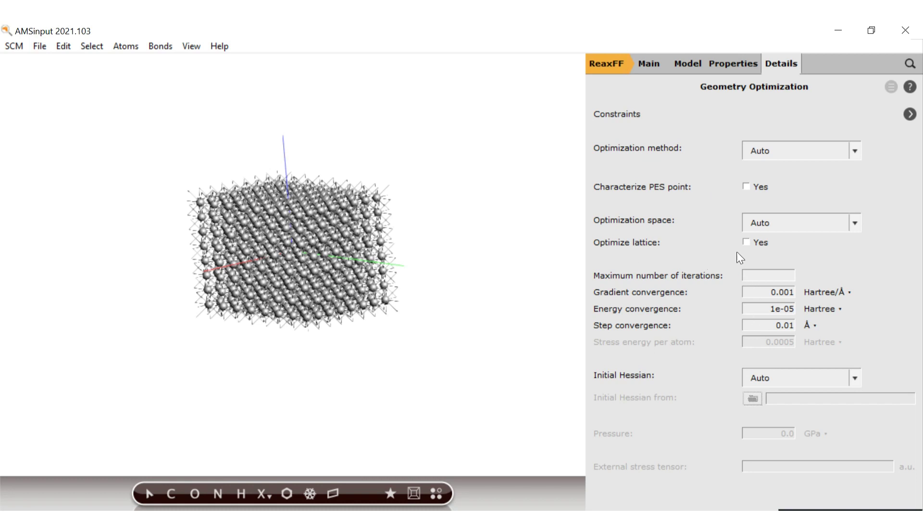
click(747, 241)
mouse_move(450, 342)
mouse_down()
mouse_move(417, 325)
mouse_move(478, 332)
mouse_move(455, 333)
mouse_up()
drag(88, 239, 103, 217)
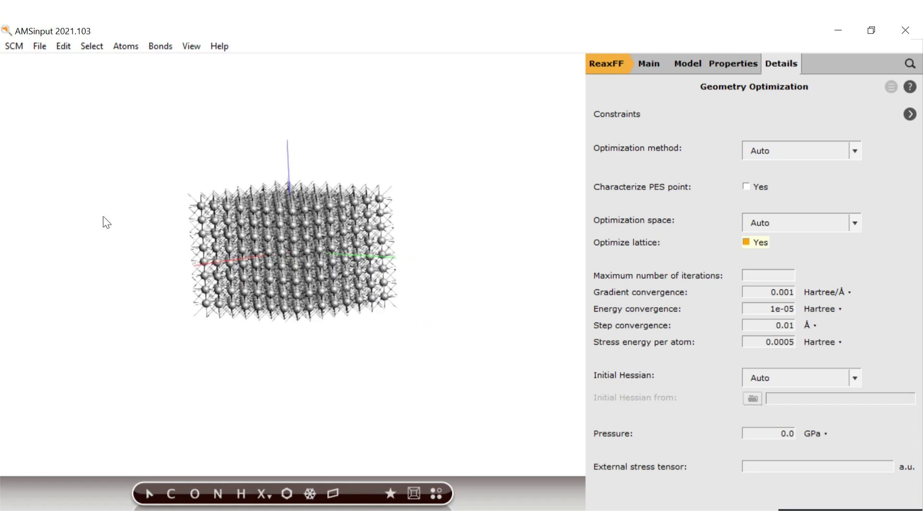
Save the lithium optimization job in Downloads as Li-Opt.
click(39, 46)
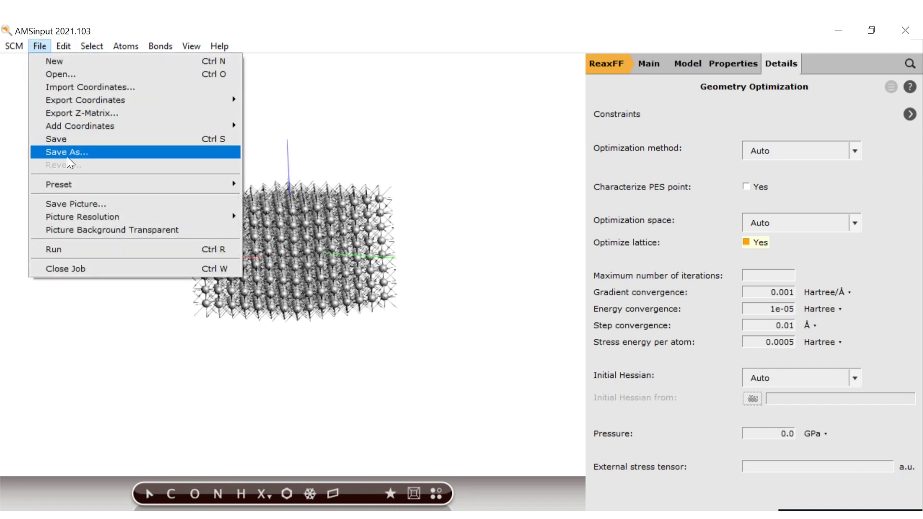
click(67, 157)
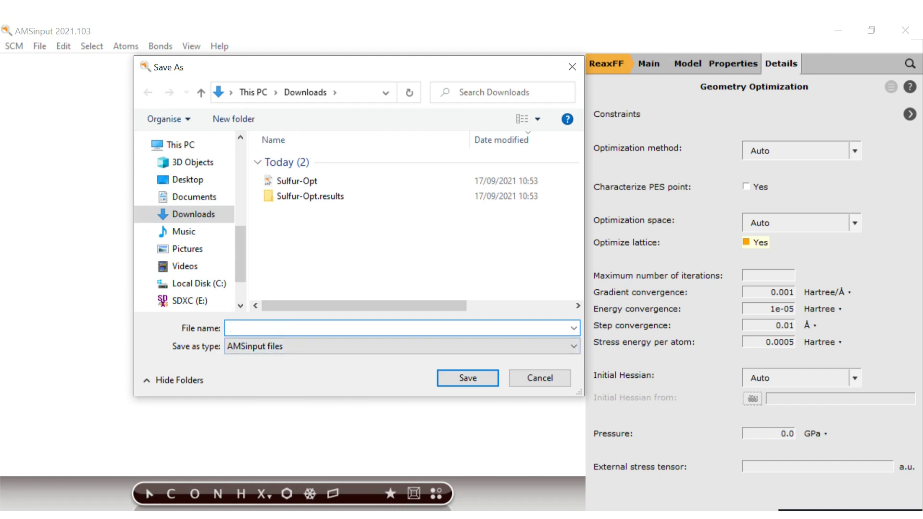
text(Li-Opt)
click(459, 379)
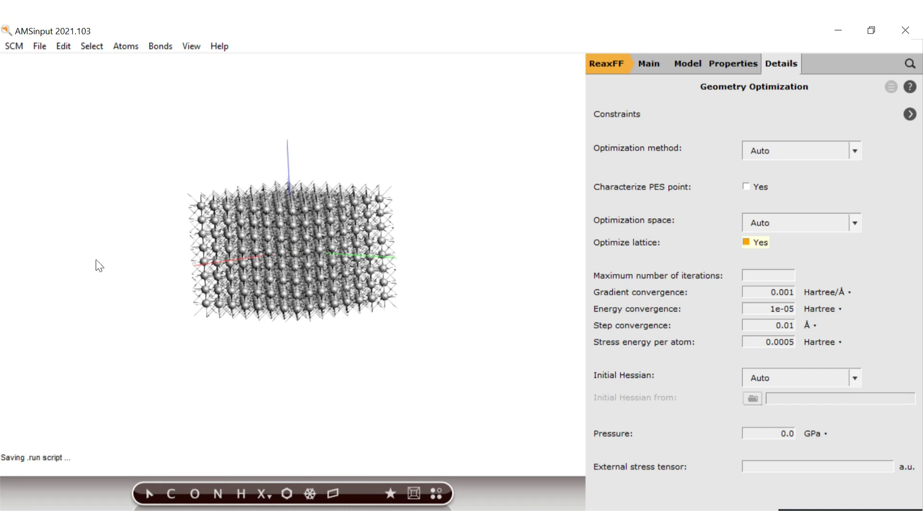
Run the Li-Opt job and update the structure's coordinates and bonds with the calculated results.
click(39, 47)
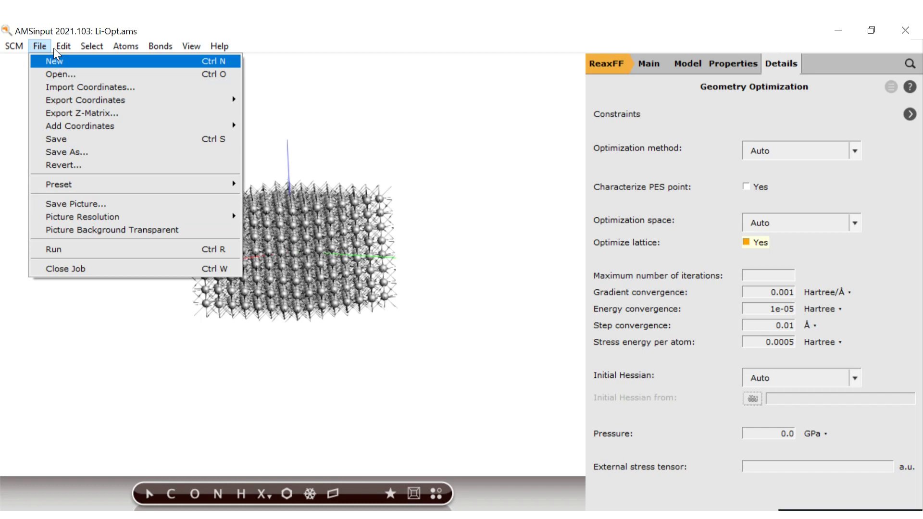
click(56, 249)
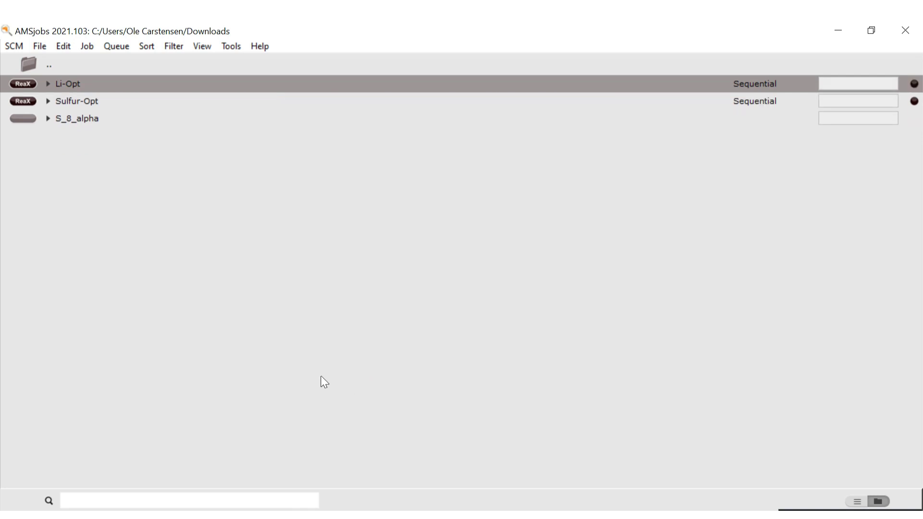
key(alt+Tab)
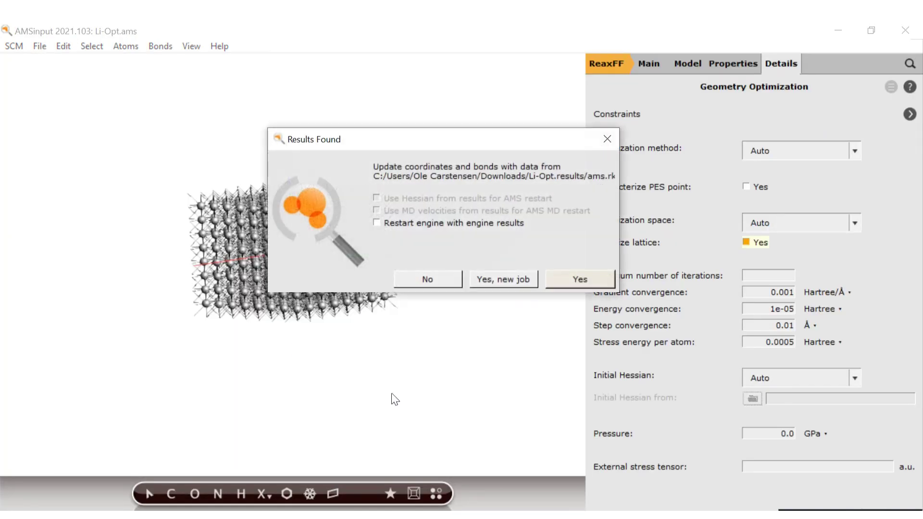
click(580, 279)
drag(302, 392, 182, 385)
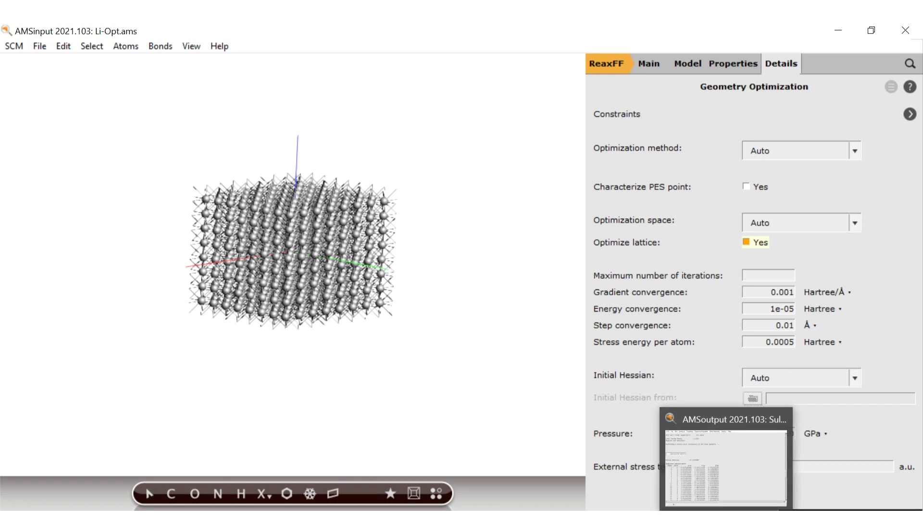
Close the remaining Sulfur-Opt output, switch to AMSjobs and open the output of the Li-Opt job.
click(703, 481)
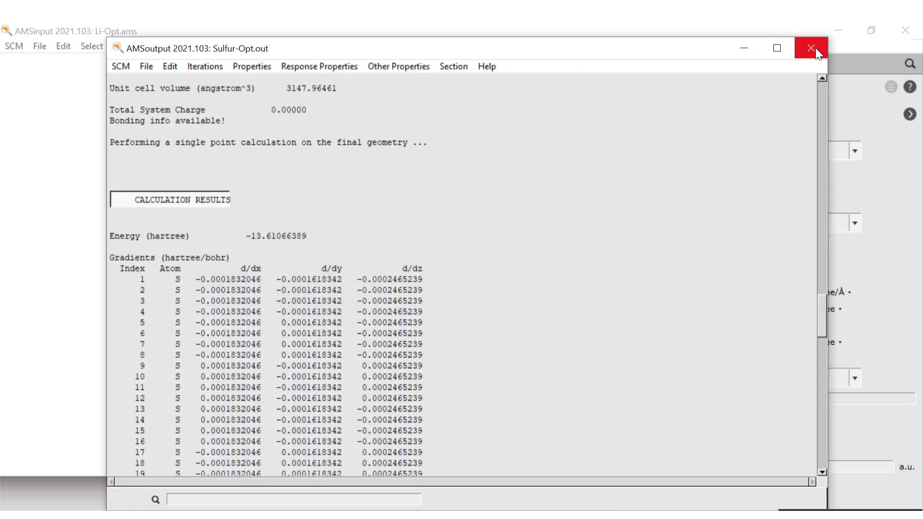
click(812, 48)
click(683, 516)
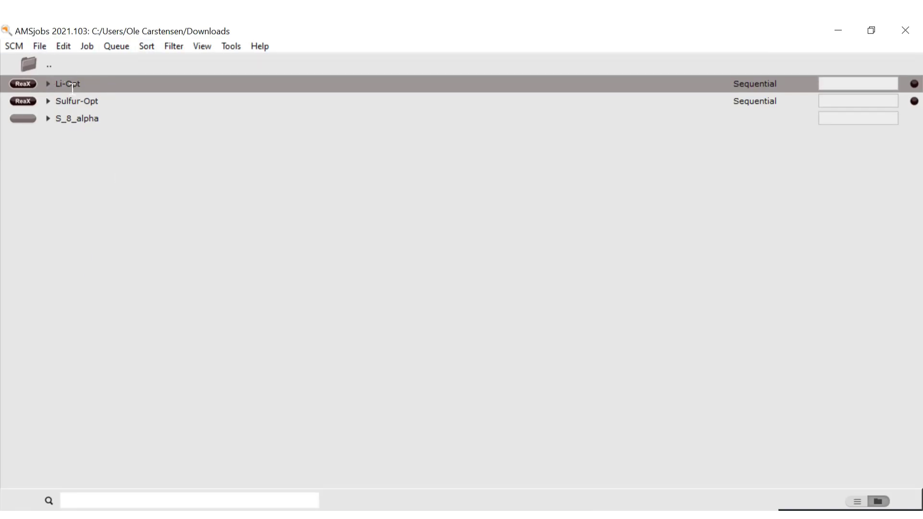
click(19, 44)
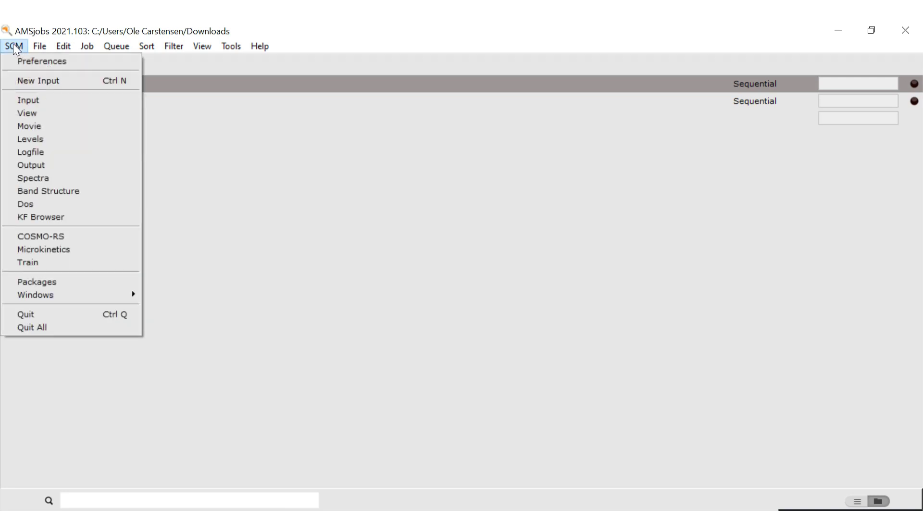
click(25, 166)
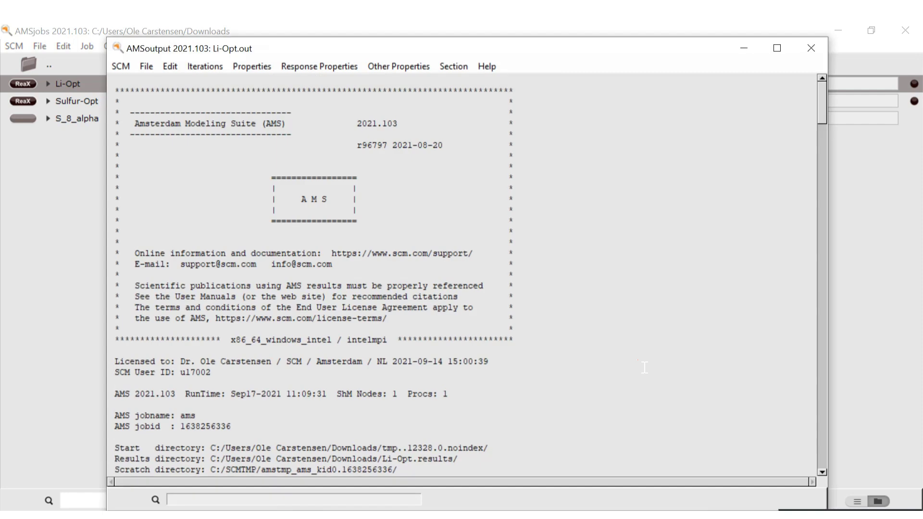
Examine the energy and gradients calculated for the final geometry in the Li-Opt output.
scroll(396, 257, down, 3)
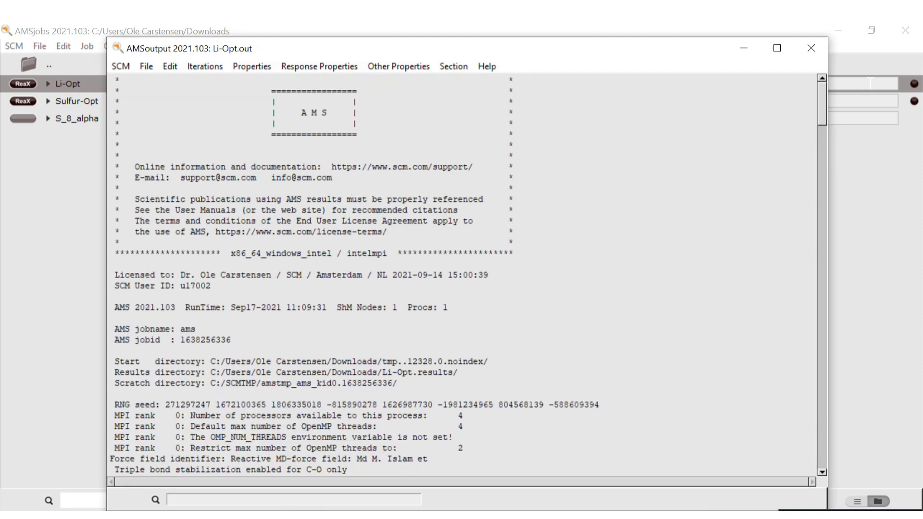
drag(826, 113, 813, 242)
drag(806, 247, 795, 293)
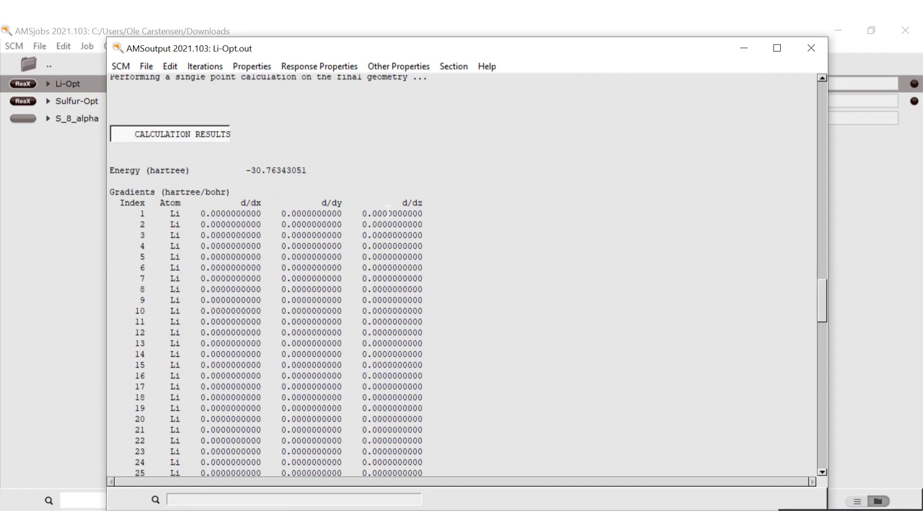
scroll(160, 207, down, 1)
scroll(160, 208, up, 1)
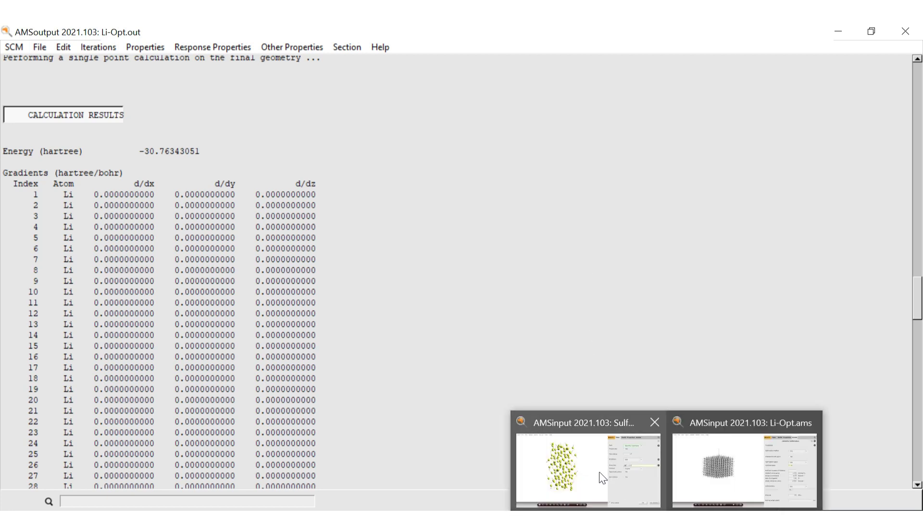
Switch to the Sulfur-Opt input in AMSinput and change its task to GCMC.
mouse_move(600, 475)
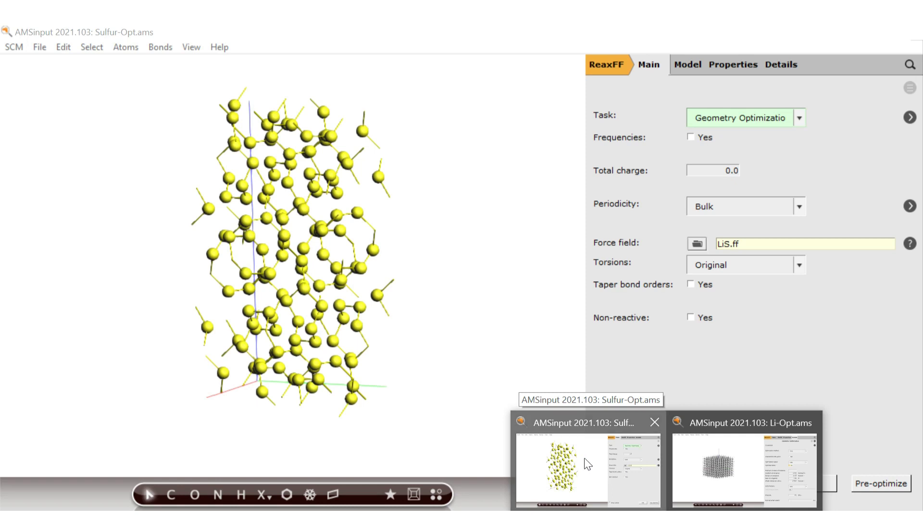
click(583, 462)
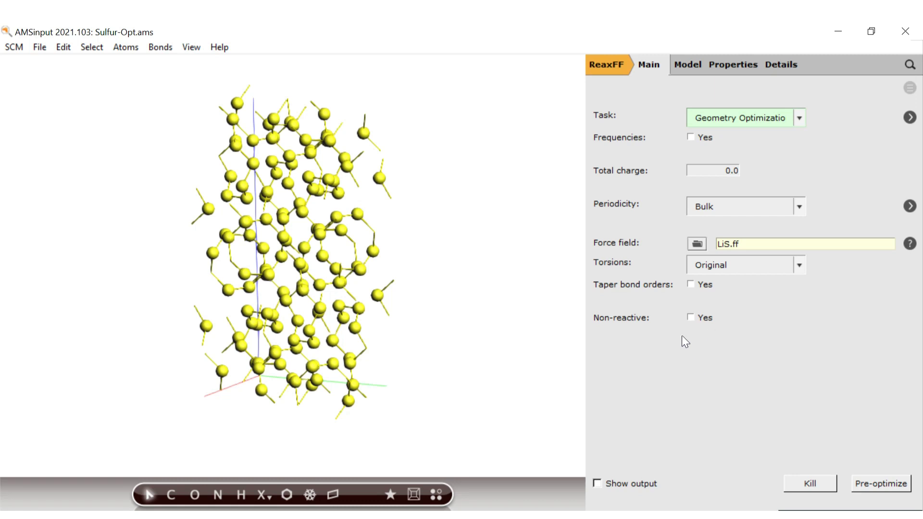
click(763, 117)
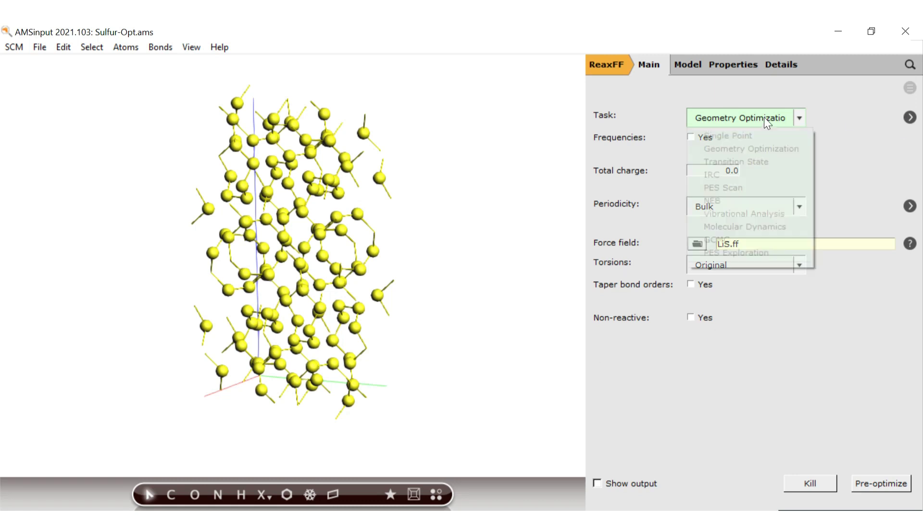
click(748, 240)
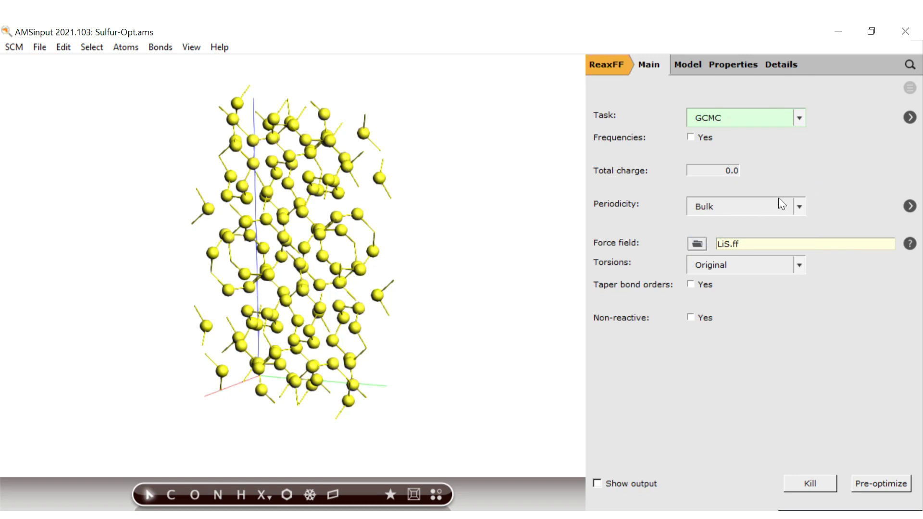
In the GCMC settings, choose the Mu-PT ensemble and set the number of GCMC iterations to 1000.
click(911, 117)
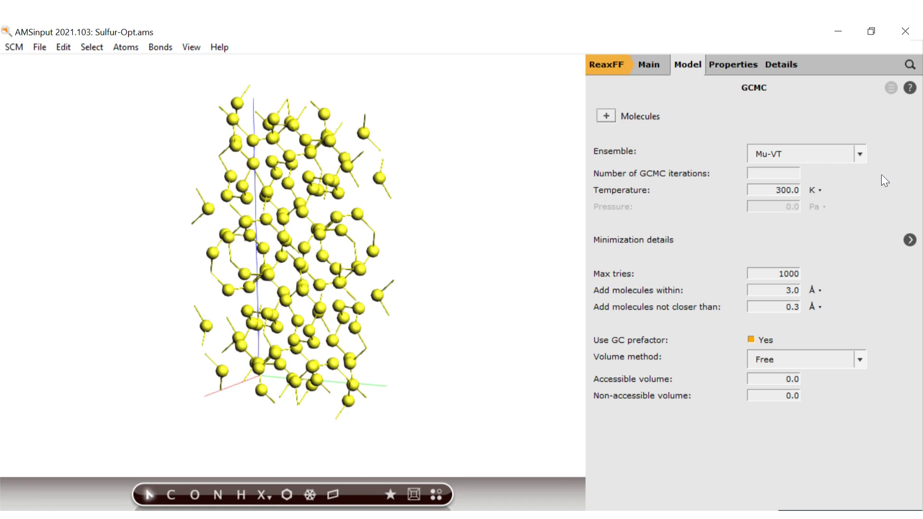
click(832, 156)
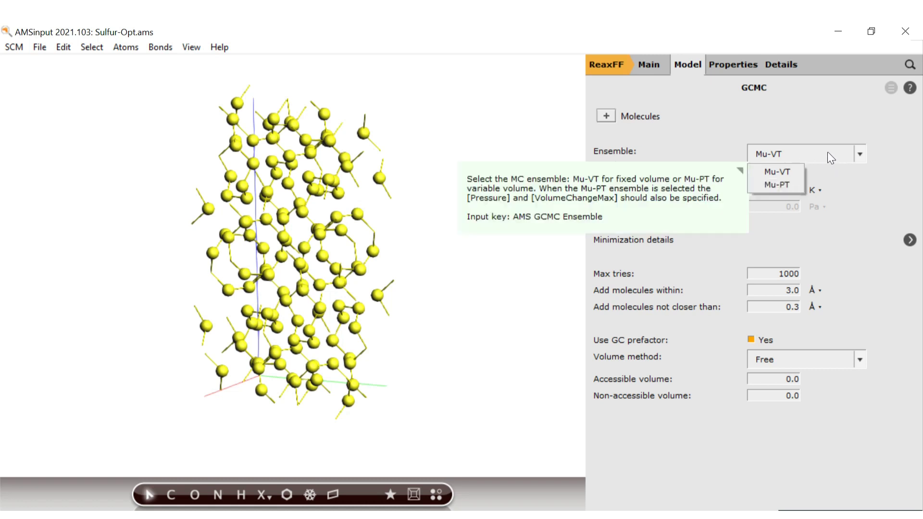
click(781, 186)
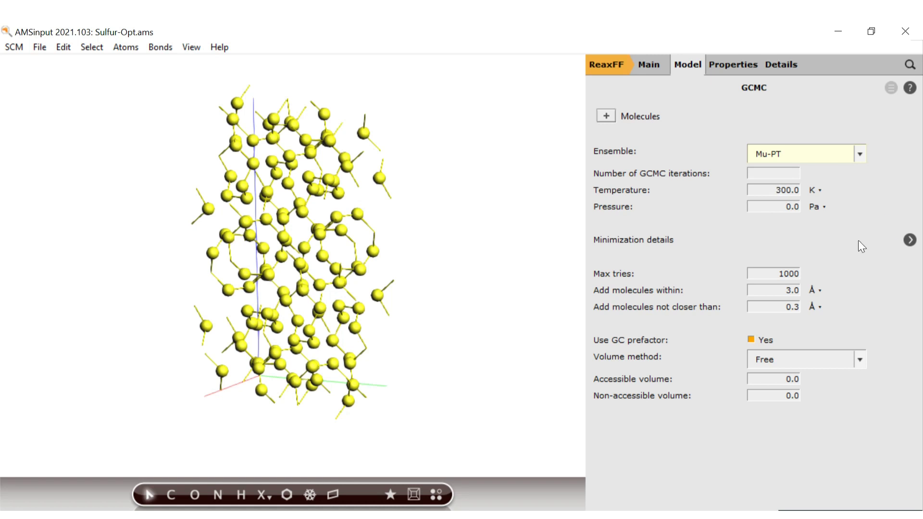
drag(472, 272, 414, 266)
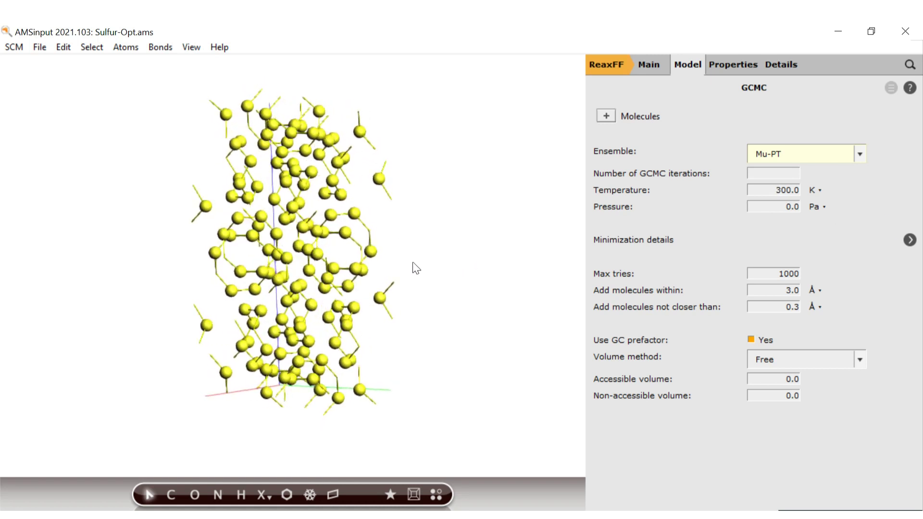
mouse_move(449, 310)
mouse_down()
mouse_move(455, 301)
mouse_move(453, 312)
mouse_move(501, 314)
mouse_move(463, 315)
mouse_up()
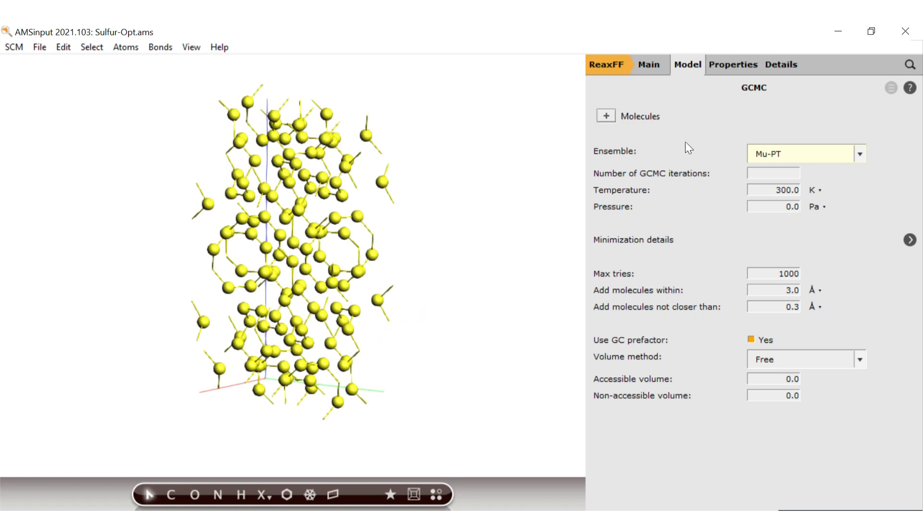
click(771, 172)
text(1000)
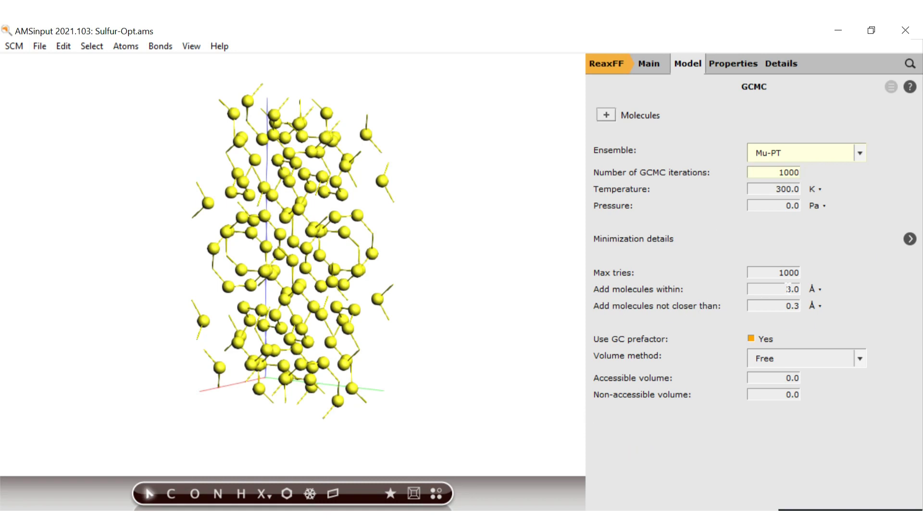
Set molecules to be added within 6.0 Å and not closer than 1.2 Å.
drag(786, 289, 808, 288)
double_click(788, 287)
text(6.0)
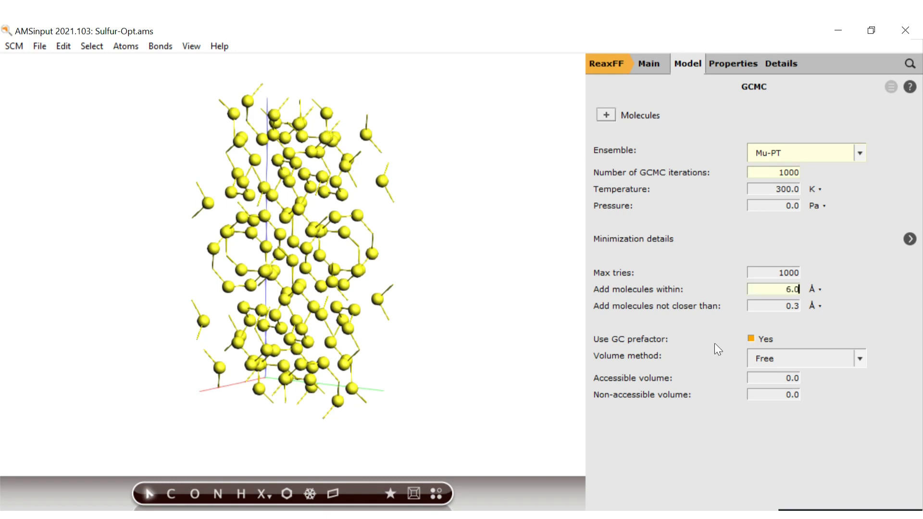
double_click(792, 306)
text(1.2)
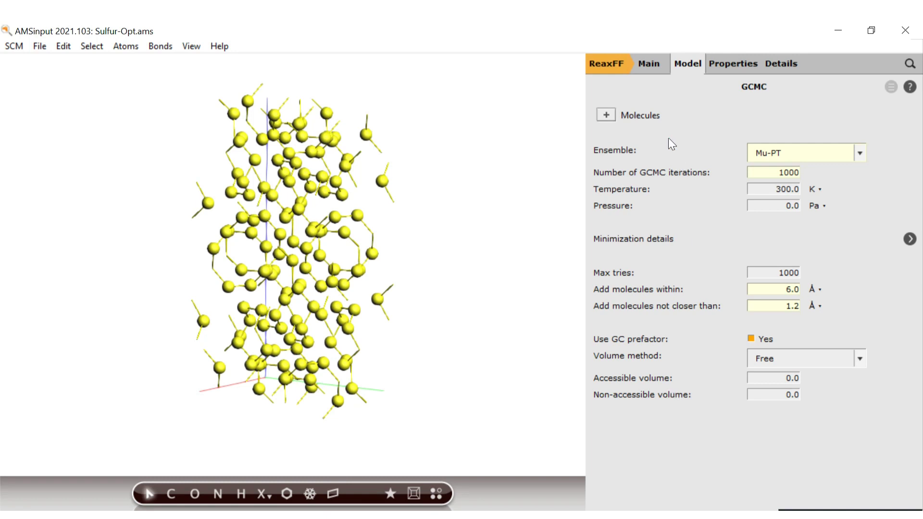
Add a GCMC molecule entry and assign a new, empty molecule to it.
click(606, 115)
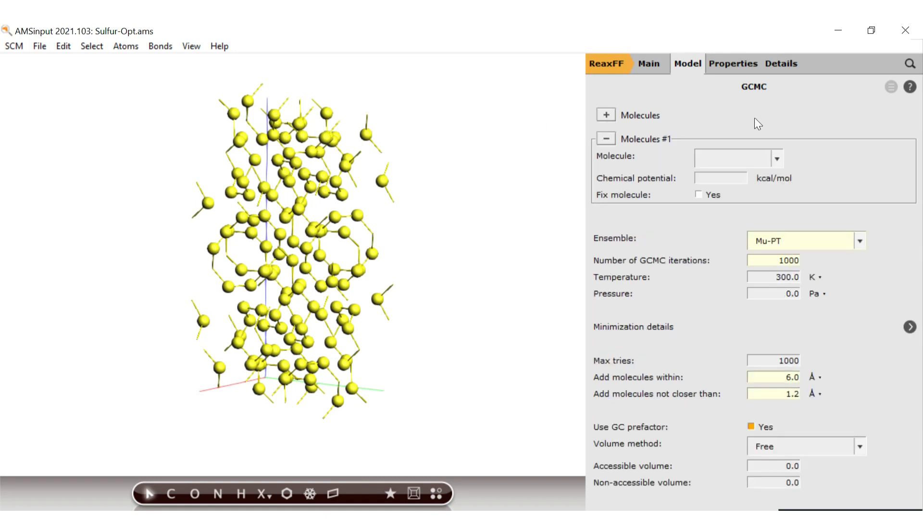
click(743, 158)
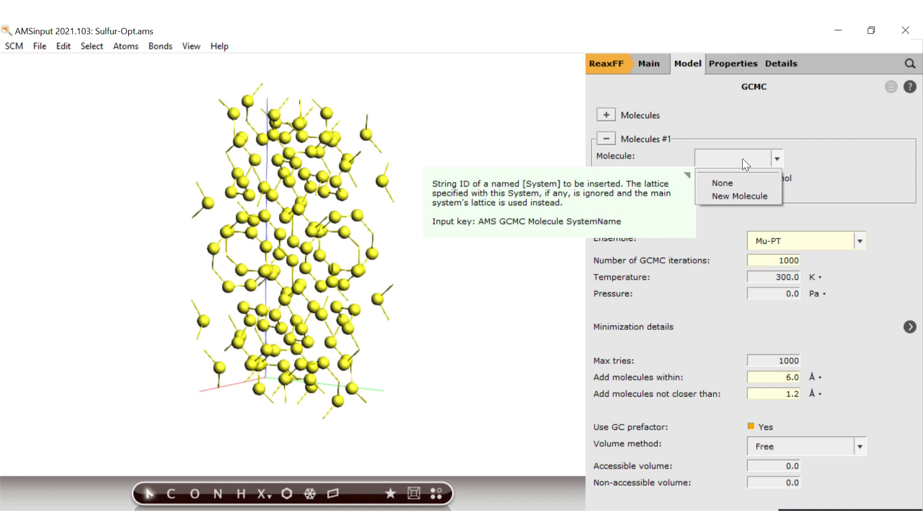
click(737, 195)
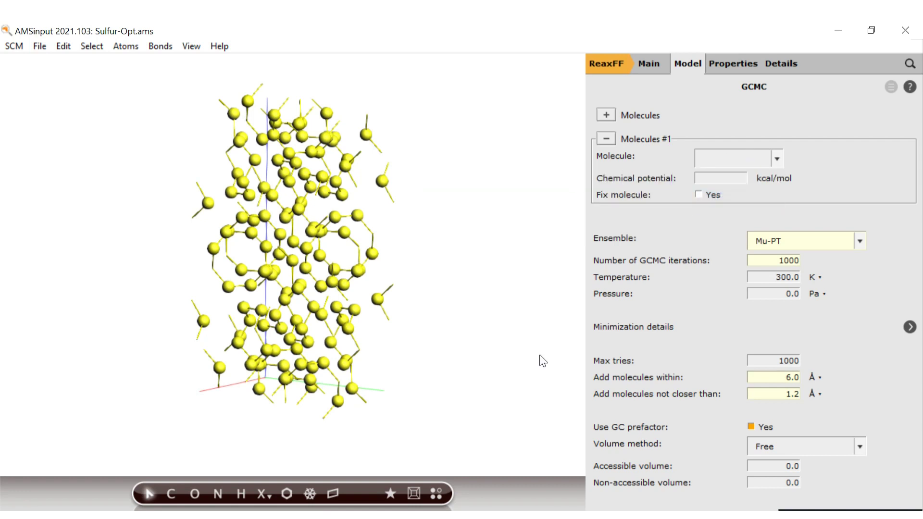
mouse_move(290, 388)
mouse_down()
mouse_move(277, 363)
mouse_move(276, 373)
mouse_move(332, 372)
mouse_move(299, 373)
mouse_up()
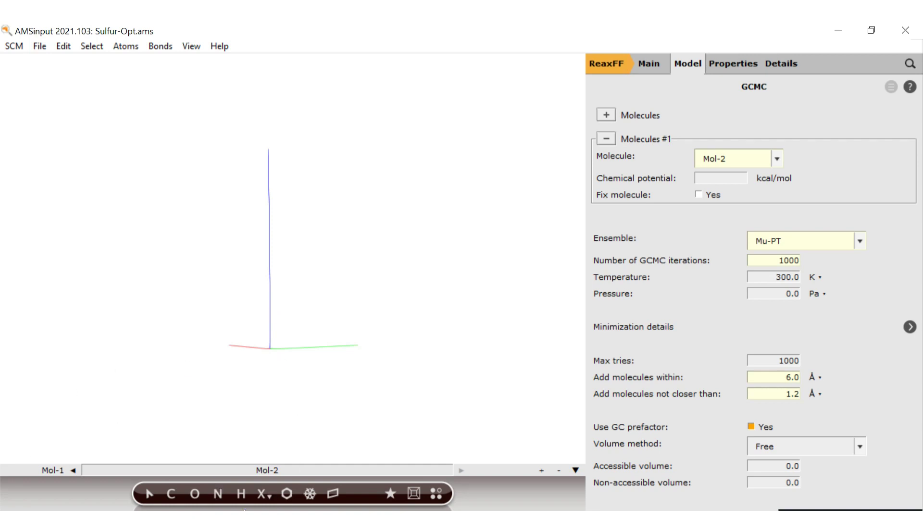
Place a single lithium atom in the new molecule.
click(264, 497)
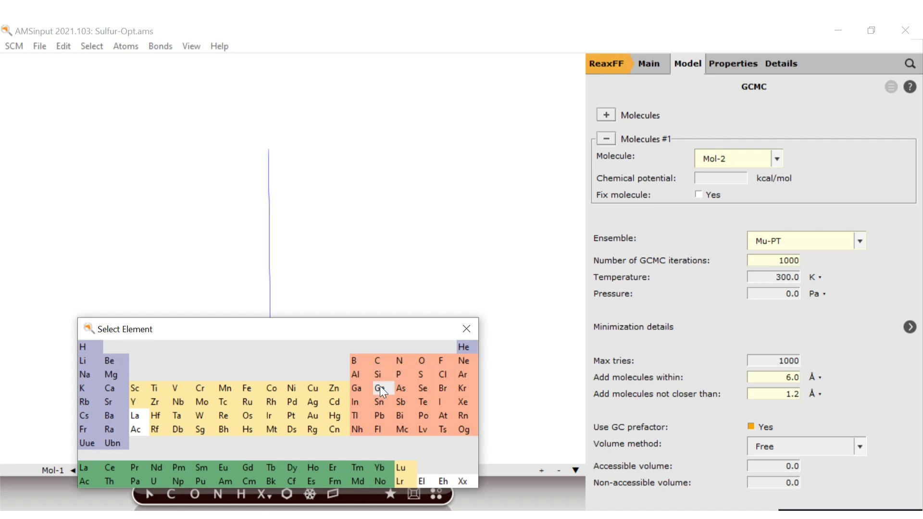
click(84, 361)
click(275, 320)
key(Escape)
drag(266, 361, 266, 392)
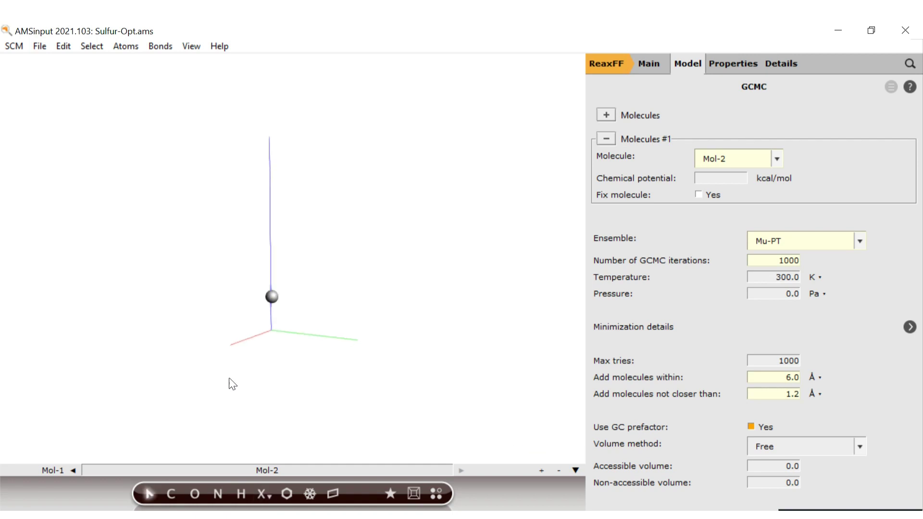
Select the lithium atom and move it to the cell centre with Set (0.5, 0.5, 0.5).
scroll(256, 318, up, 5)
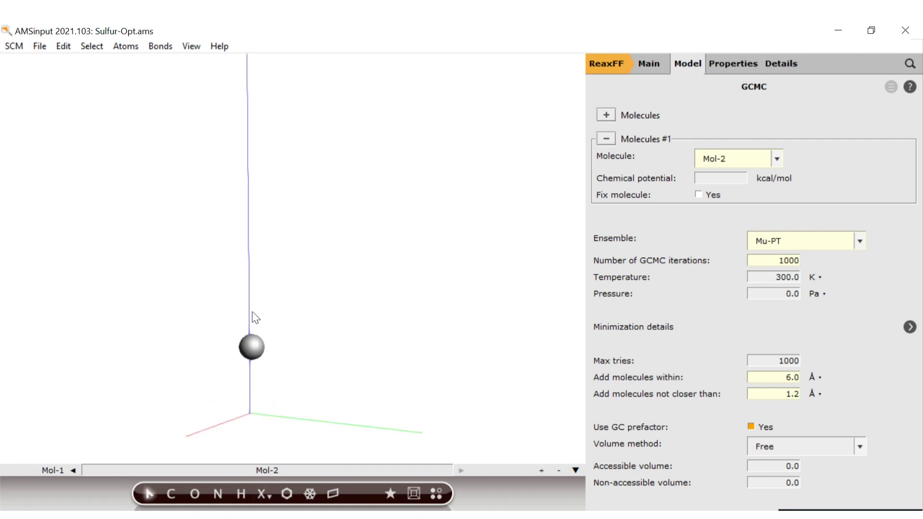
drag(207, 395, 310, 315)
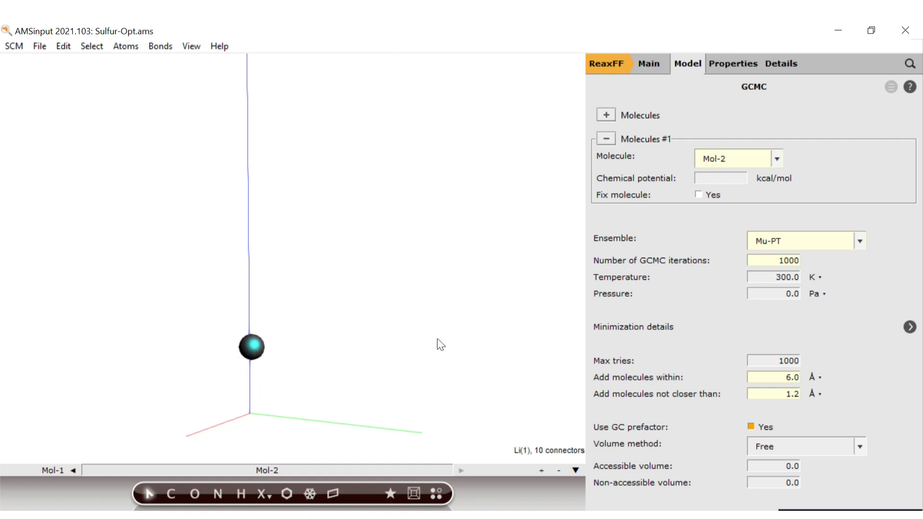
click(64, 46)
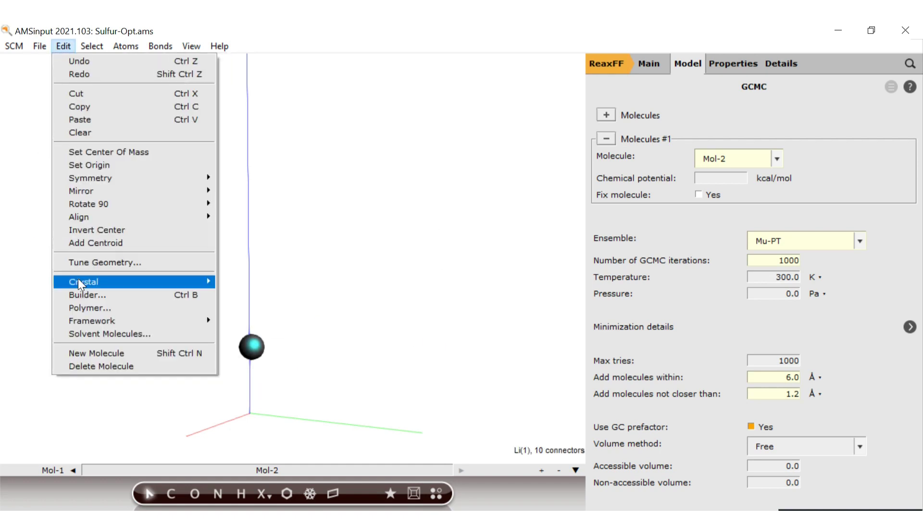
mouse_move(88, 283)
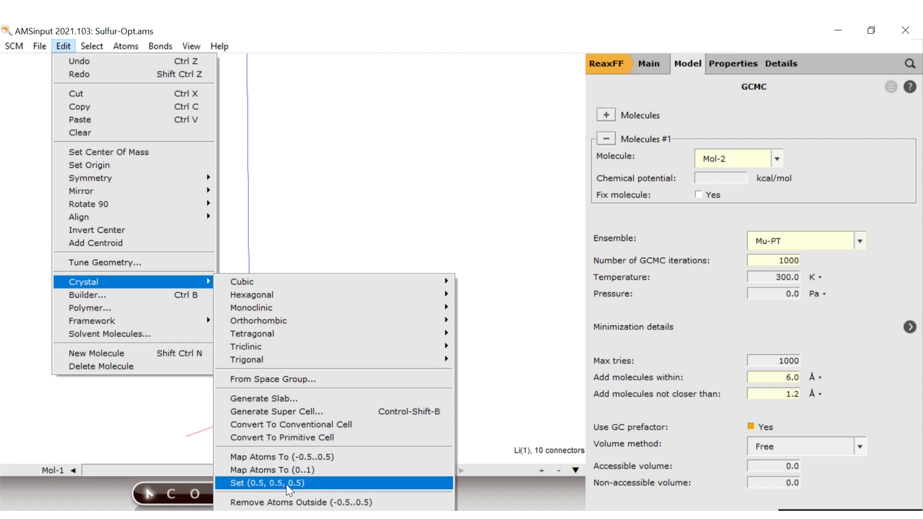
click(311, 483)
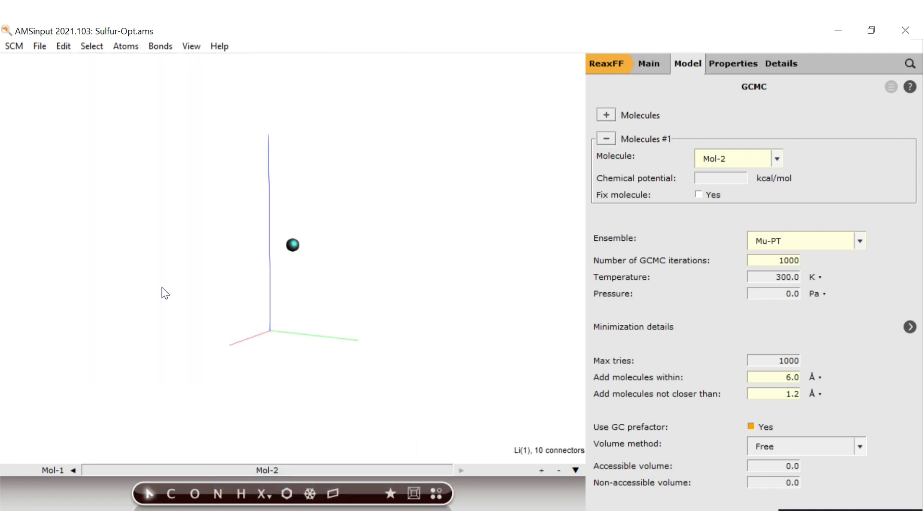
drag(127, 333, 181, 303)
mouse_move(274, 392)
mouse_down()
mouse_move(265, 373)
mouse_move(233, 402)
mouse_move(284, 392)
mouse_up()
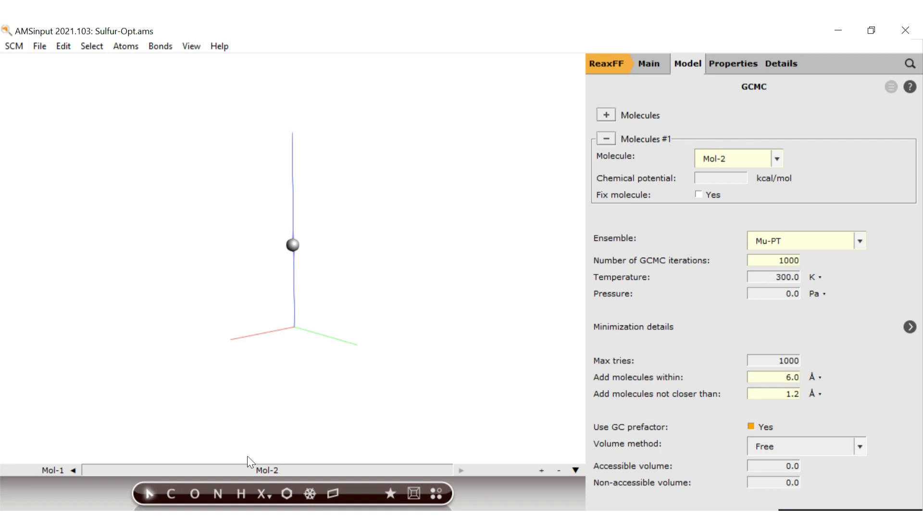
Rename the lithium molecule Mol-2 as Li.
click(284, 470)
drag(287, 471, 253, 471)
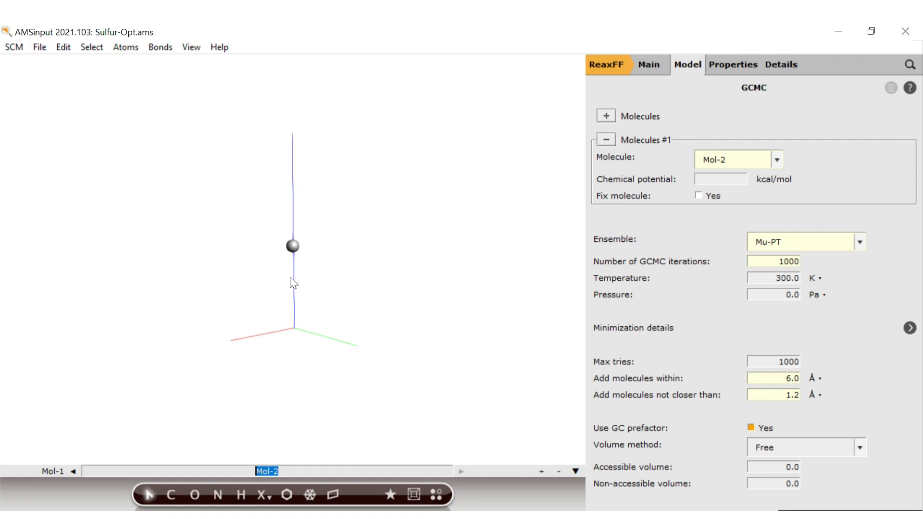
text(Li)
key(Return)
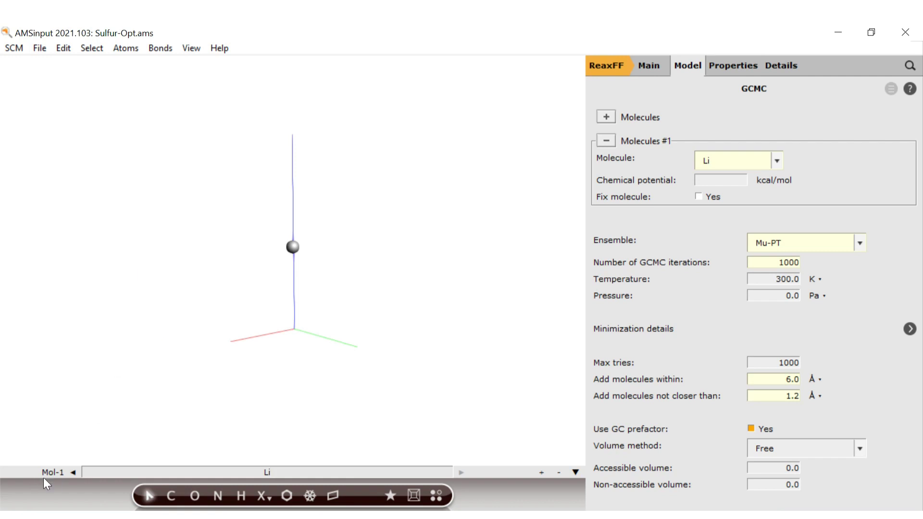
Go to the sulfur structure Mol-1 and rename it as Sulfur.
click(56, 474)
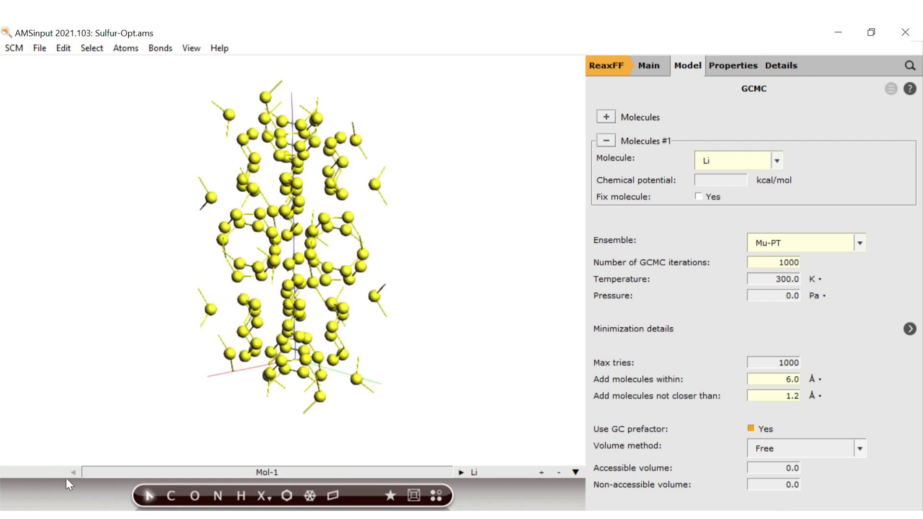
drag(281, 472, 243, 472)
text(Sulfur)
click(471, 304)
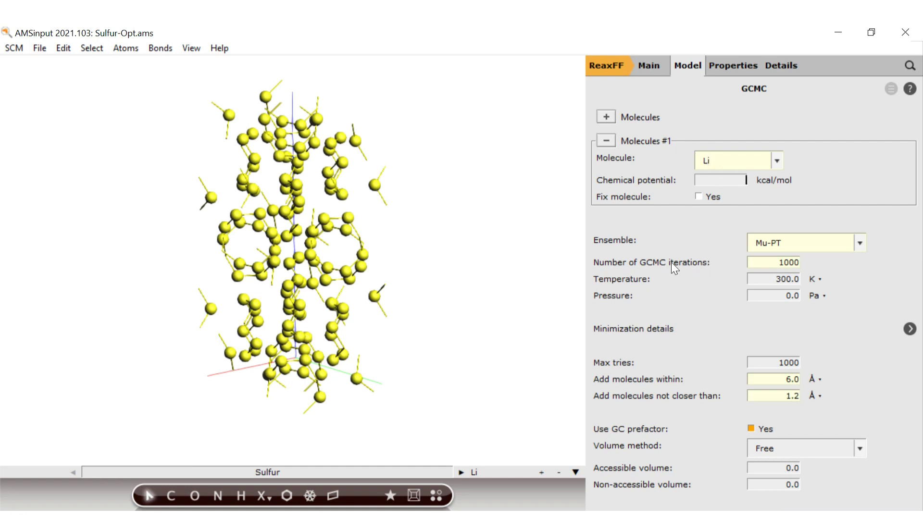
Set the chemical potential of the Li molecule to -37.7 kcal/mol.
text(-)
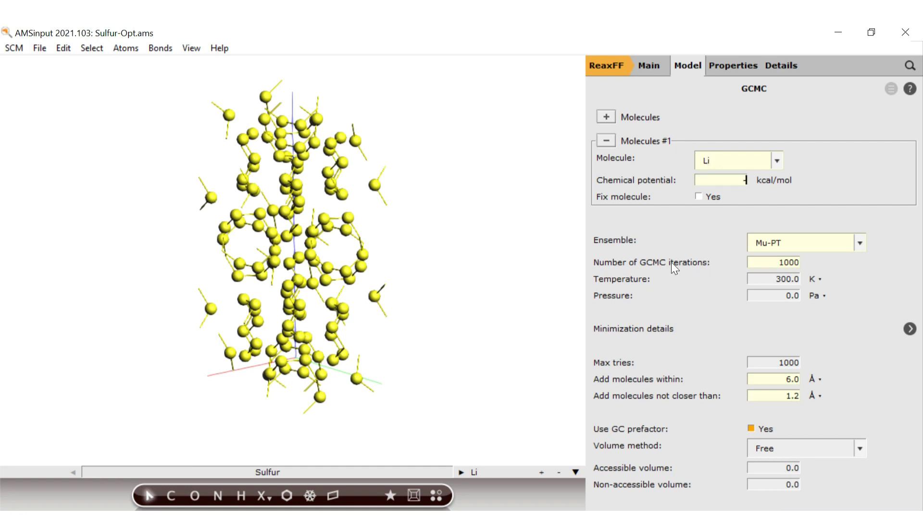
text(37.7)
click(786, 185)
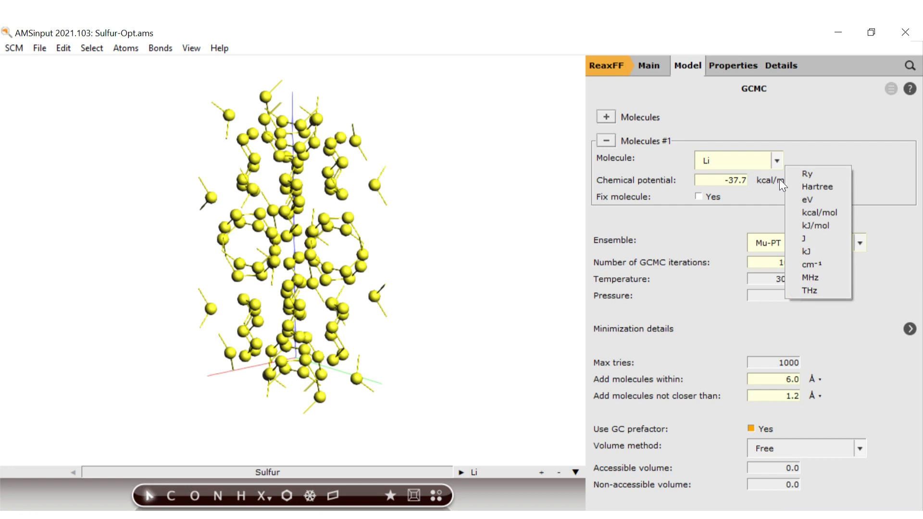
click(827, 211)
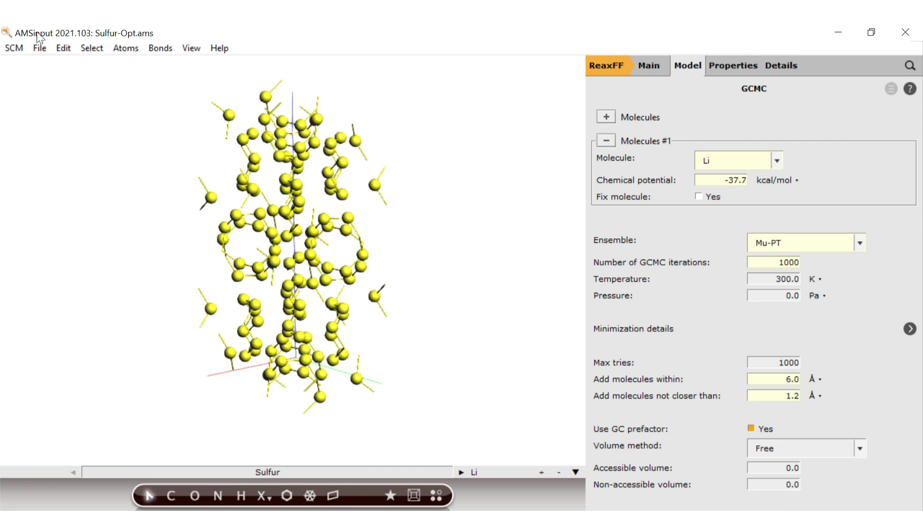
Save the GCMC job as a new file named gcmc in Downloads.
click(39, 48)
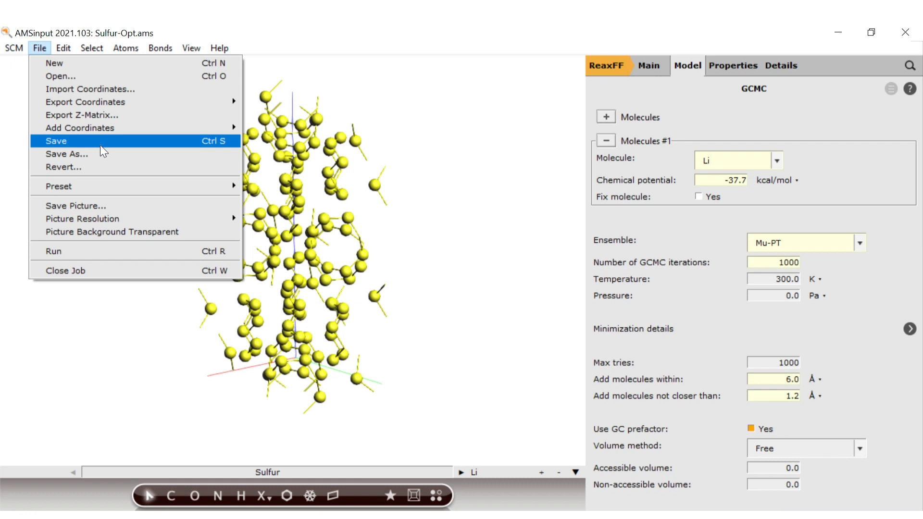
click(100, 158)
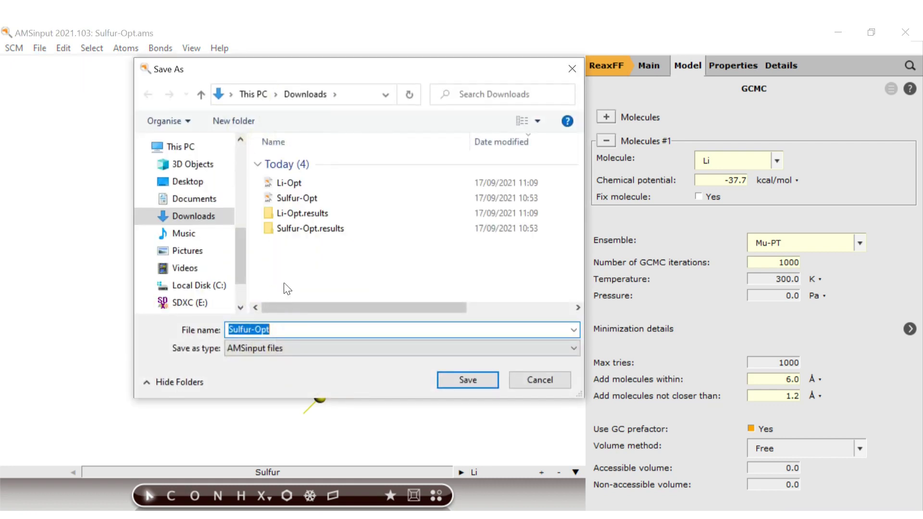
click(290, 331)
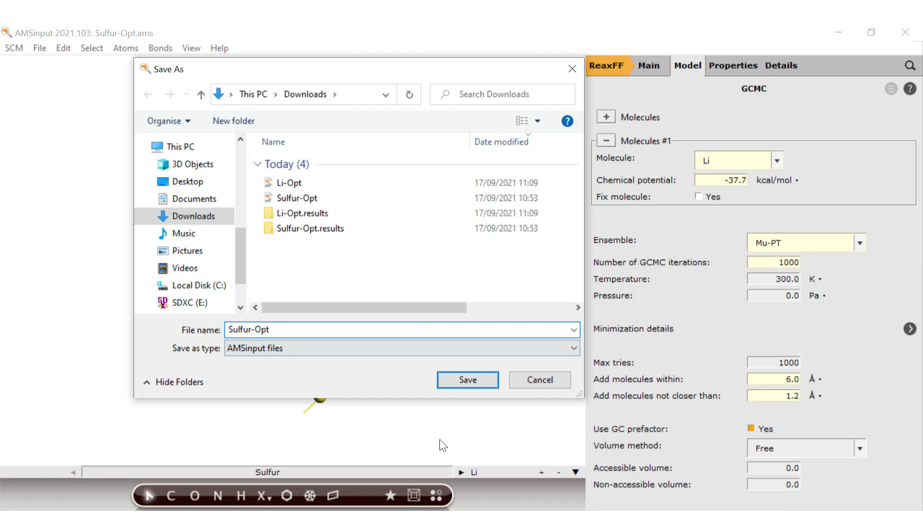
key(BackSpace)
key(BackSpace)
key(BackSpace)
key(BackSpace)
key(BackSpace)
key(BackSpace)
key(BackSpace)
key(BackSpace)
key(BackSpace)
key(BackSpace)
text(gcmc)
click(482, 378)
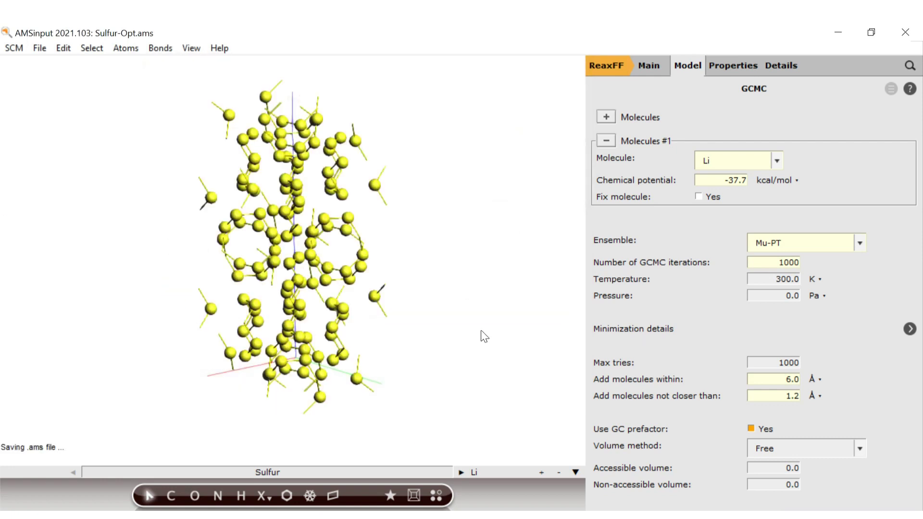
Run the gcmc job and open its trajectory in a maximized AMSmovie window.
click(41, 50)
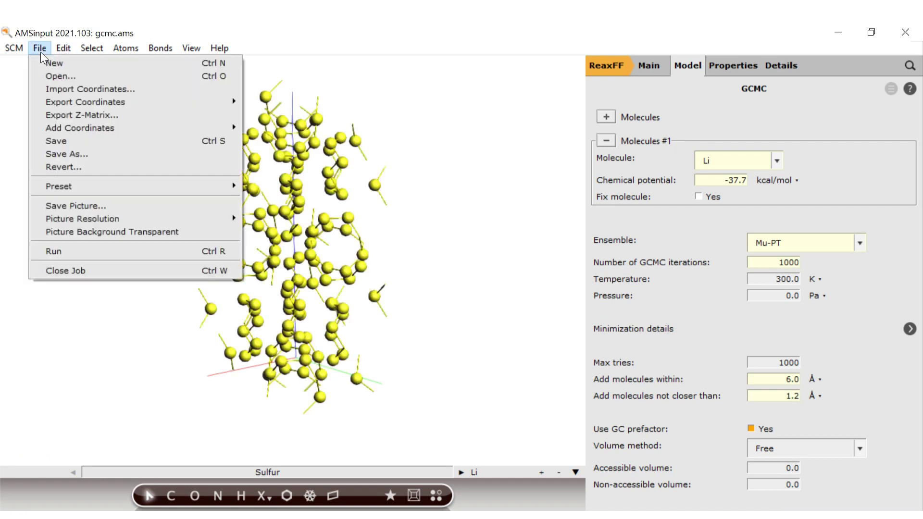
click(113, 251)
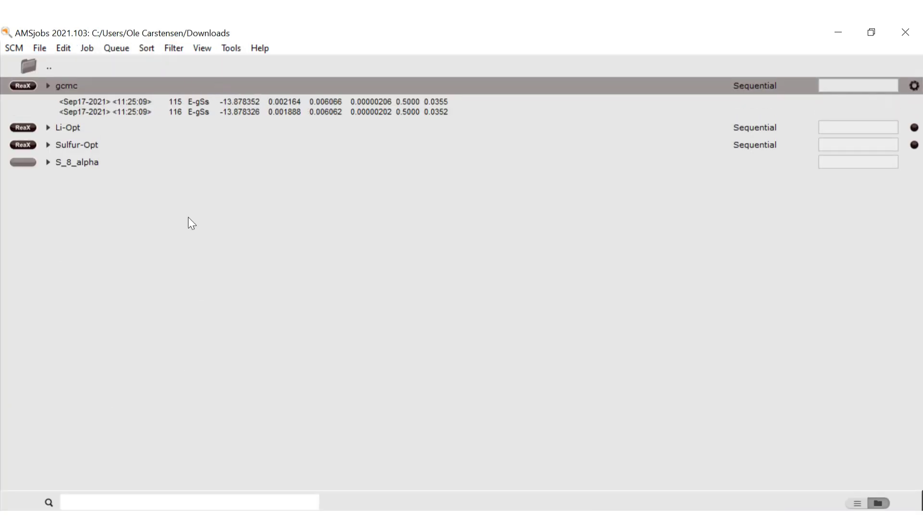
click(13, 47)
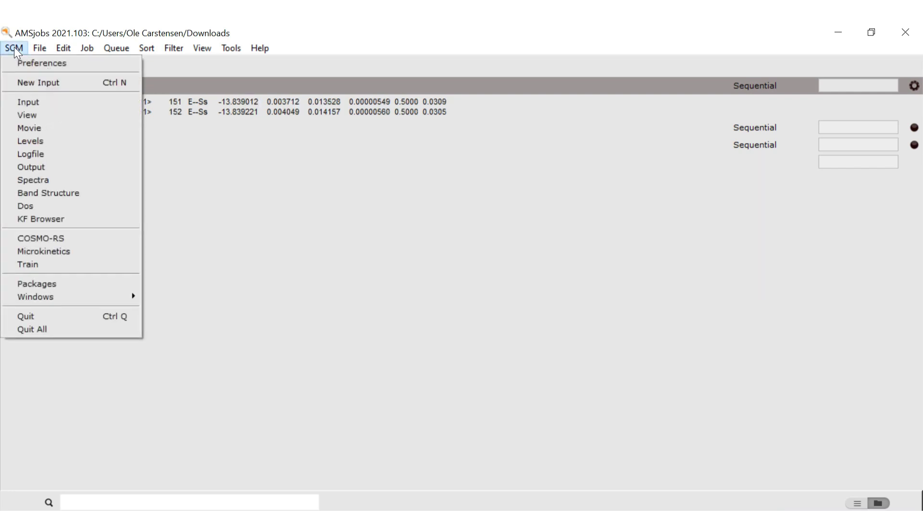
mouse_move(117, 48)
mouse_move(18, 50)
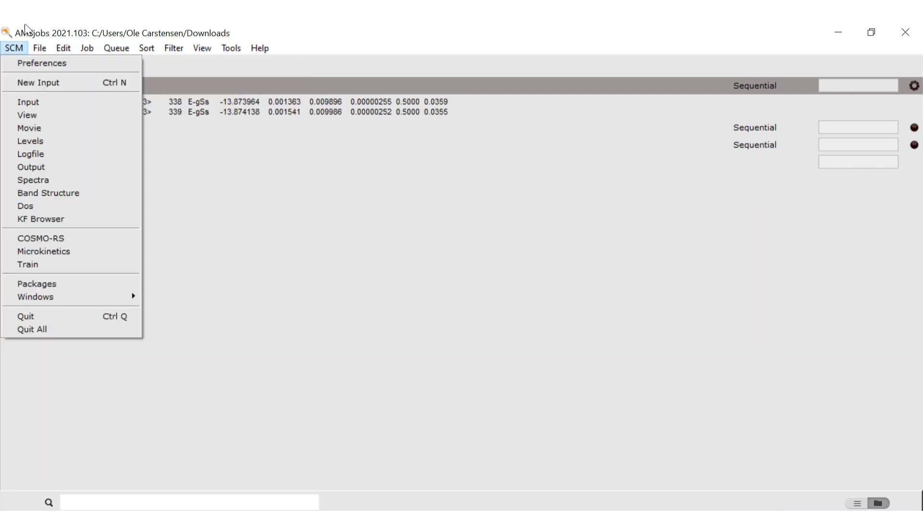
click(29, 132)
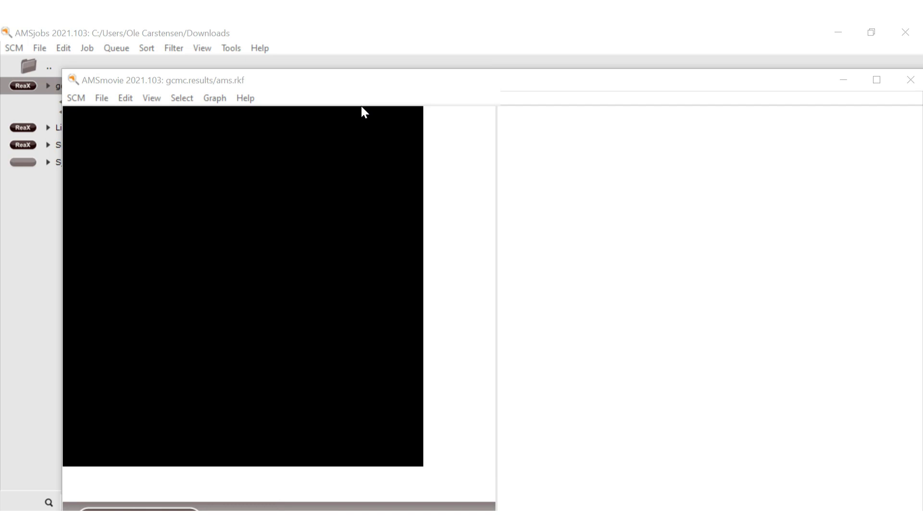
drag(413, 84, 369, 58)
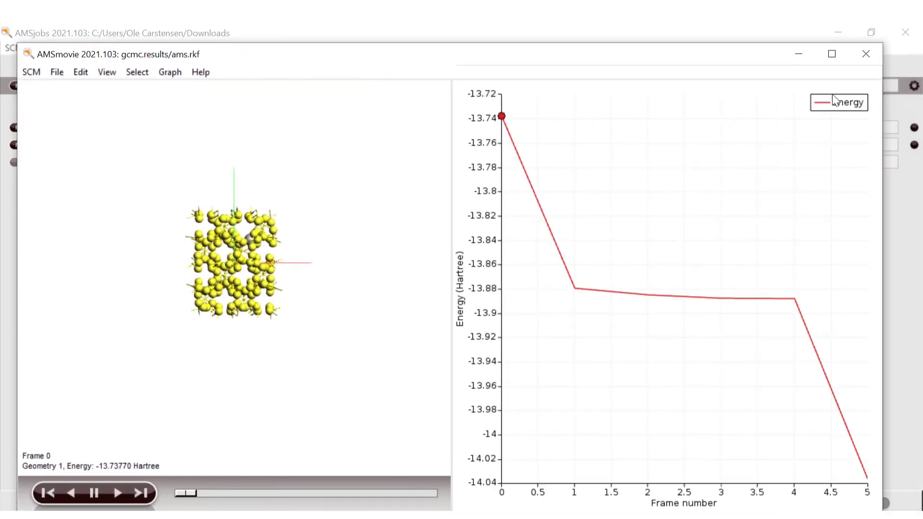
click(832, 54)
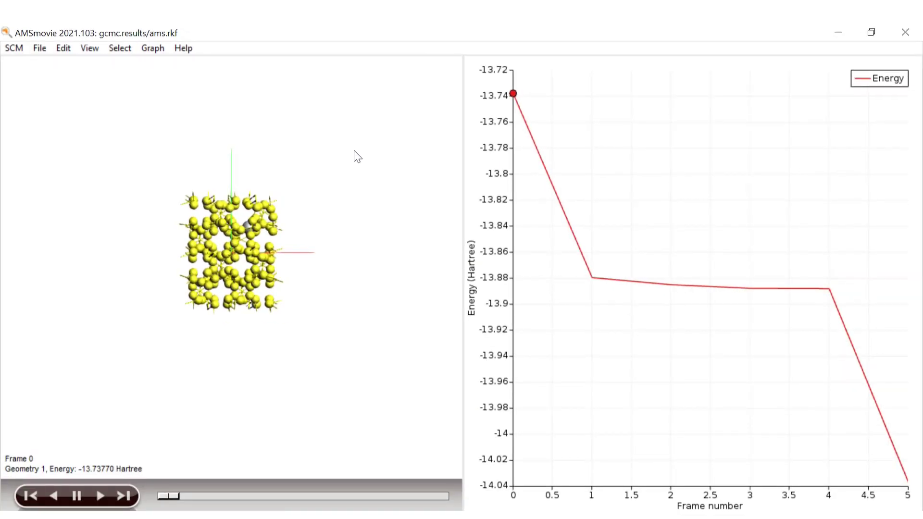
Add the cell volume curve to the energy graph of the gcmc trajectory.
drag(228, 284, 8, 161)
middle_drag(316, 315, 316, 346)
drag(318, 350, 2, 233)
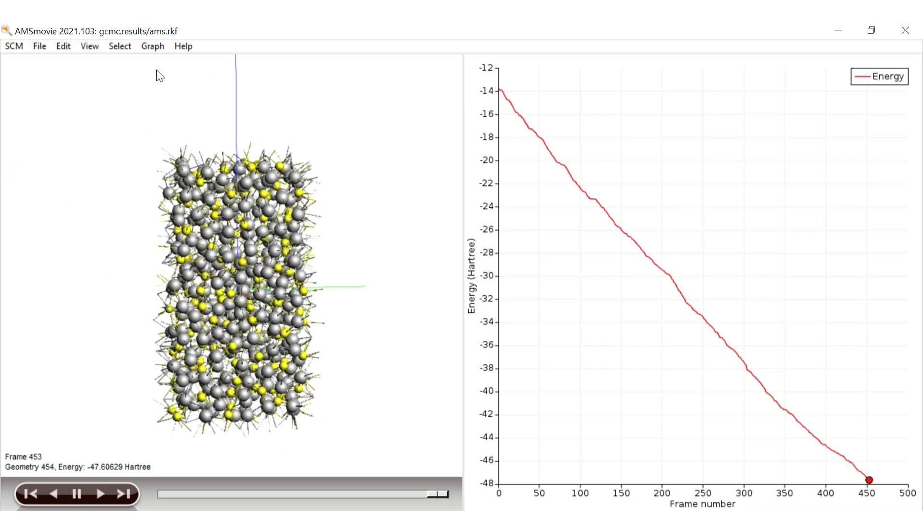
click(152, 47)
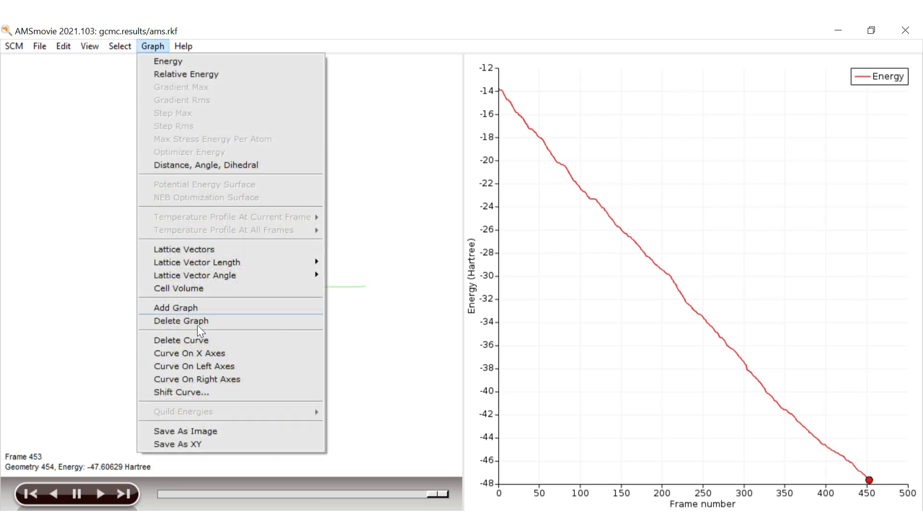
click(221, 288)
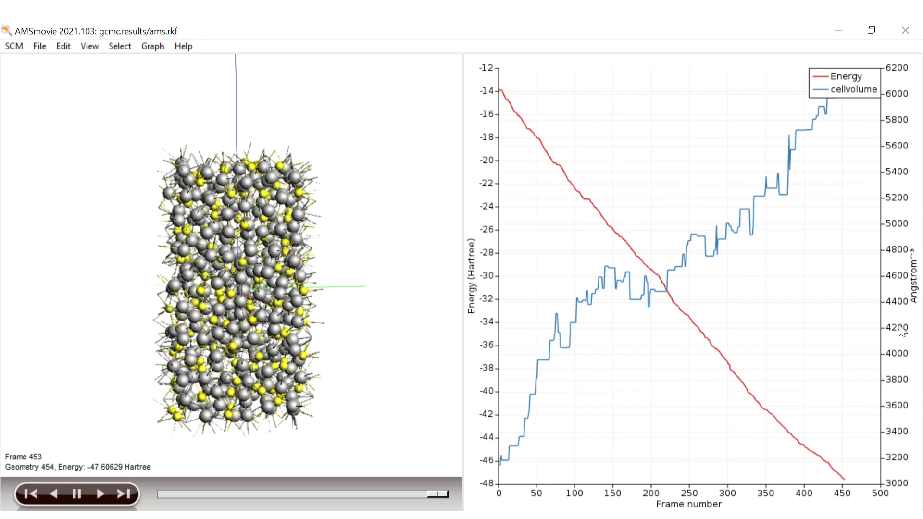
middle_drag(361, 410, 371, 393)
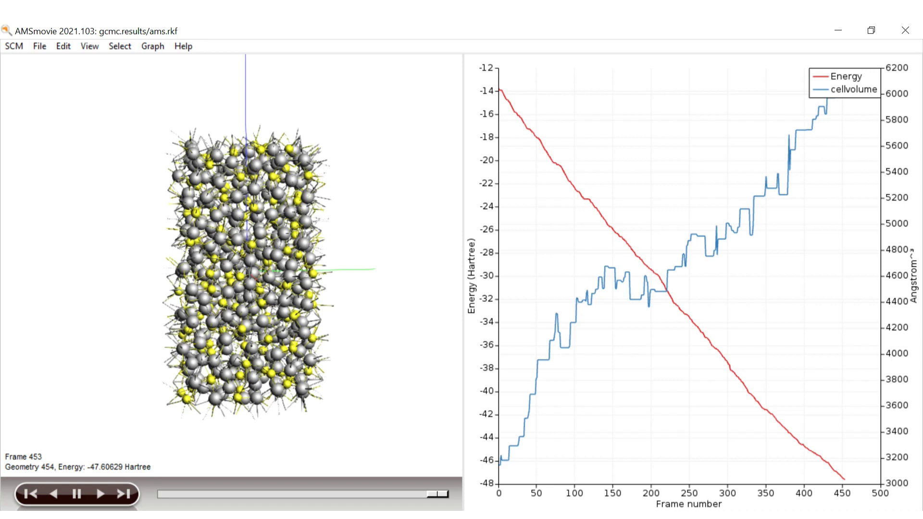
Open the AMS command line and start a bash shell in it.
click(185, 46)
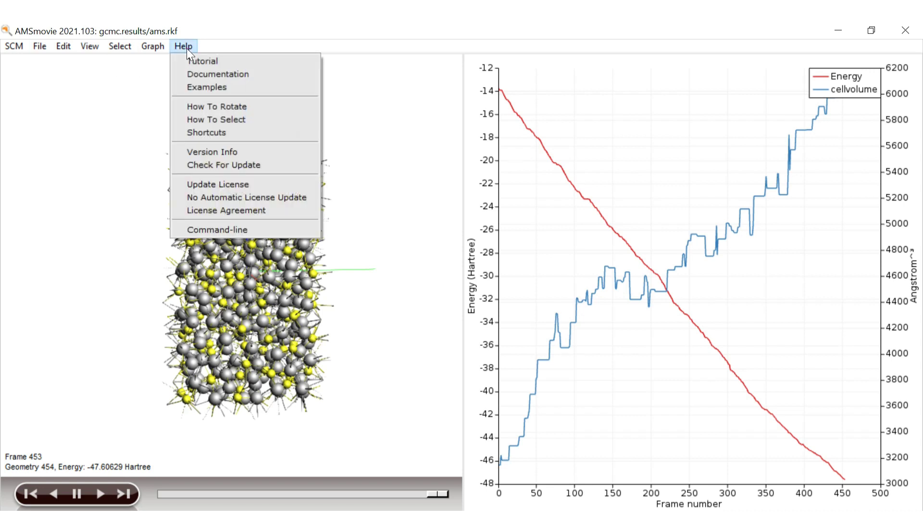
click(261, 228)
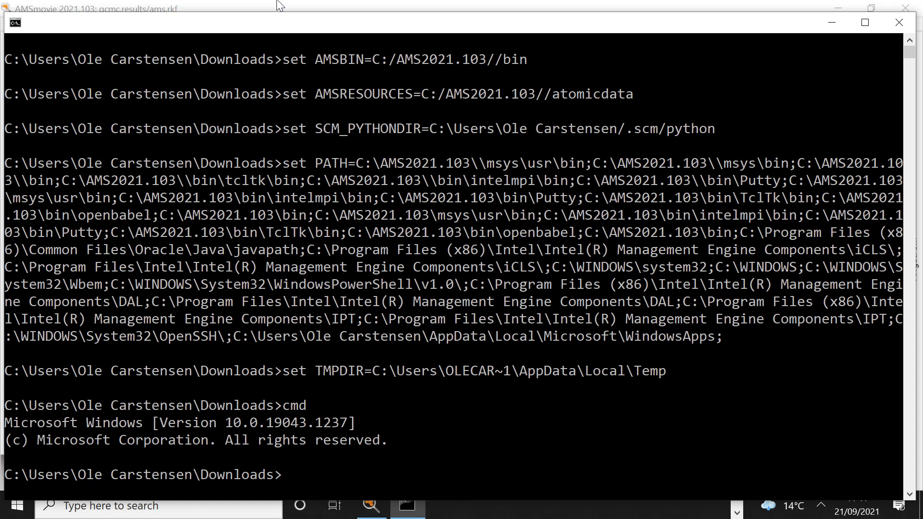
text(bash)
key(Return)
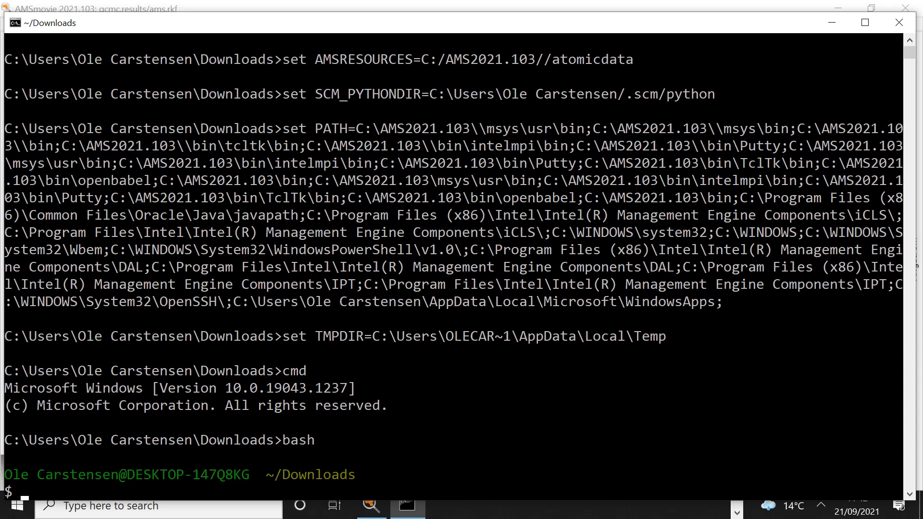
Run $AMSBIN/plams LiVoltageProfile.py -v resultsdir=gcmc.results and review the printed voltage profile back to its header line.
text($AMSBIN)
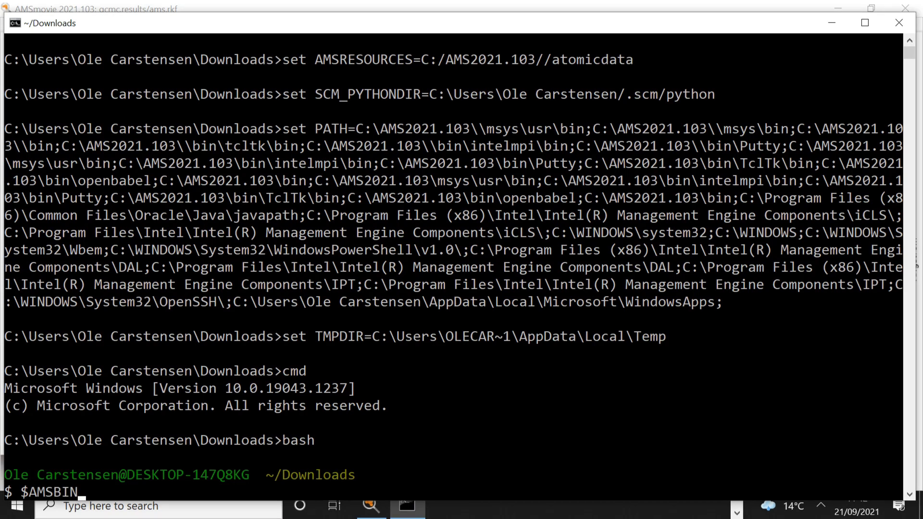
text(/plams)
text(LiVolta)
key(Tab)
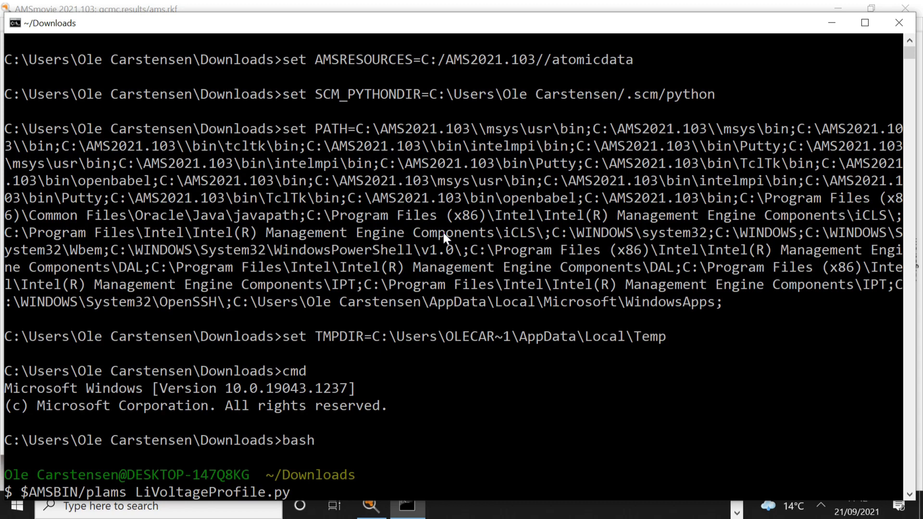
text(-v resultsdir=gcmc.results)
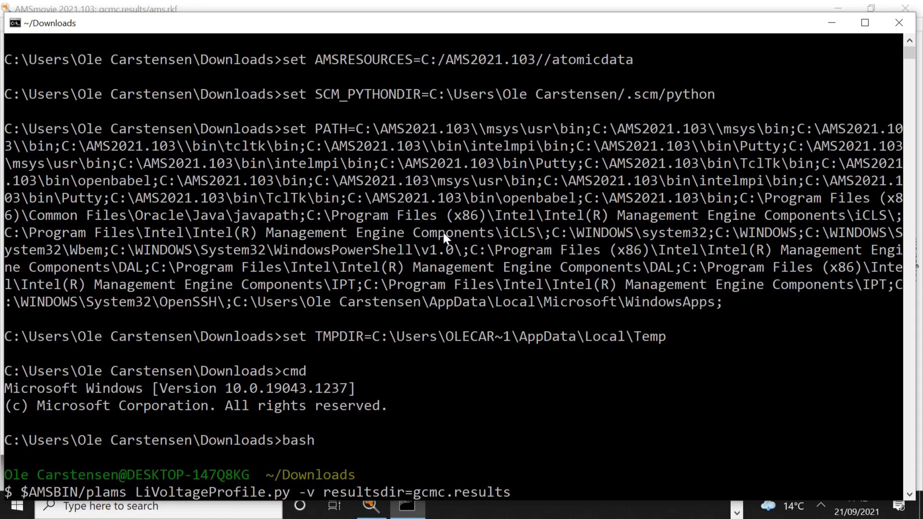
key(Return)
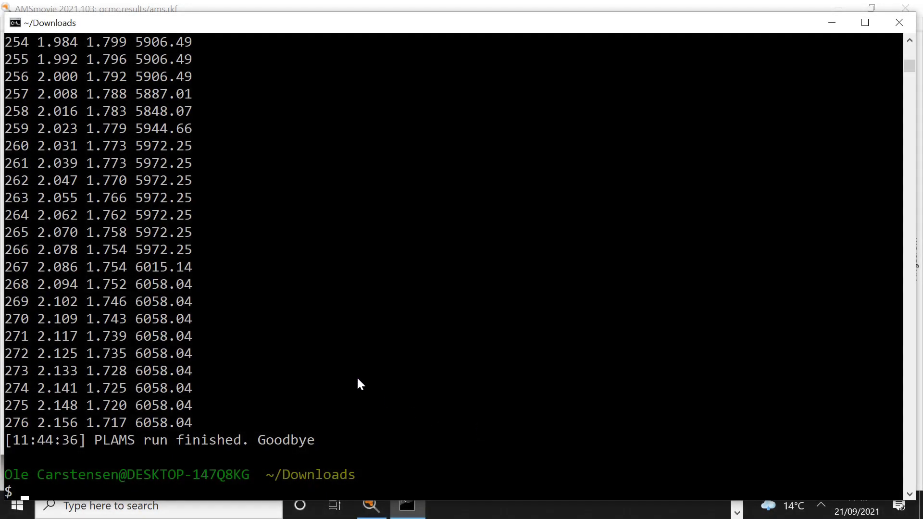
scroll(356, 376, up, 15)
scroll(353, 376, up, 20)
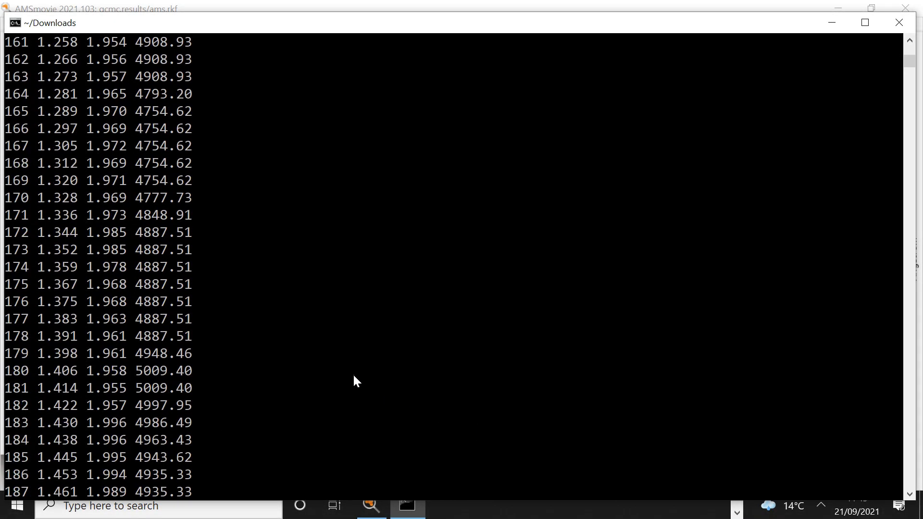
scroll(354, 376, up, 20)
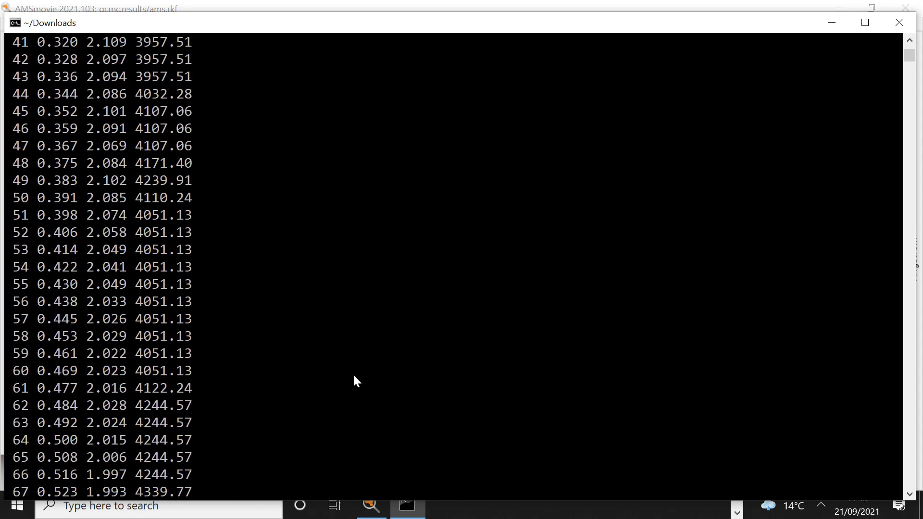
scroll(354, 376, up, 3)
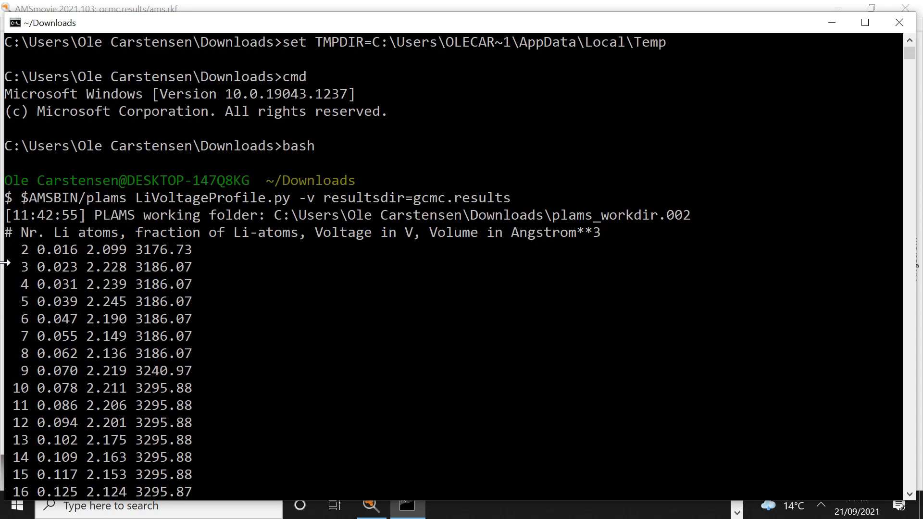